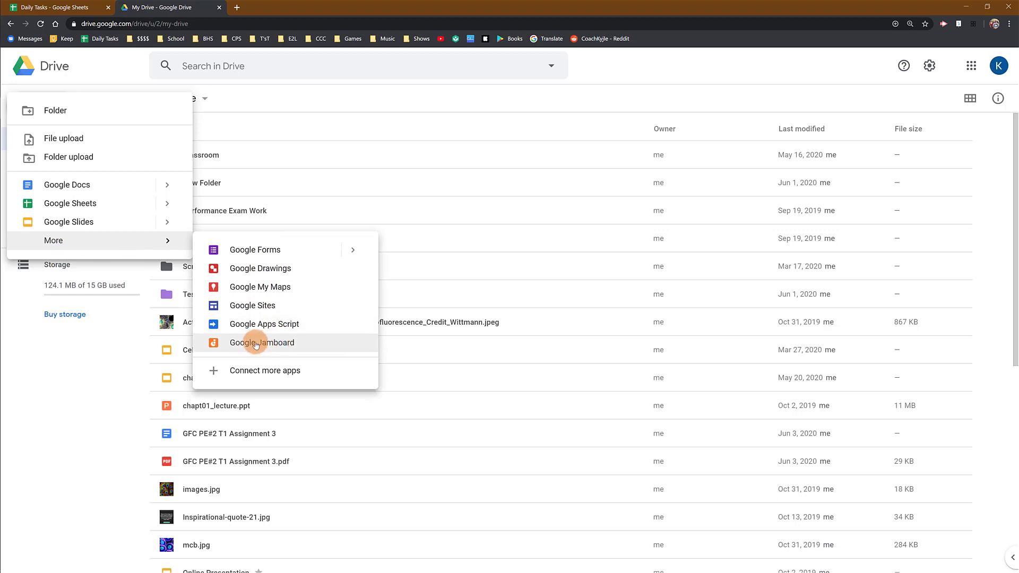
- Create a new Google Jamboard file from Drive and rename it "Jam #1"
click(312, 348)
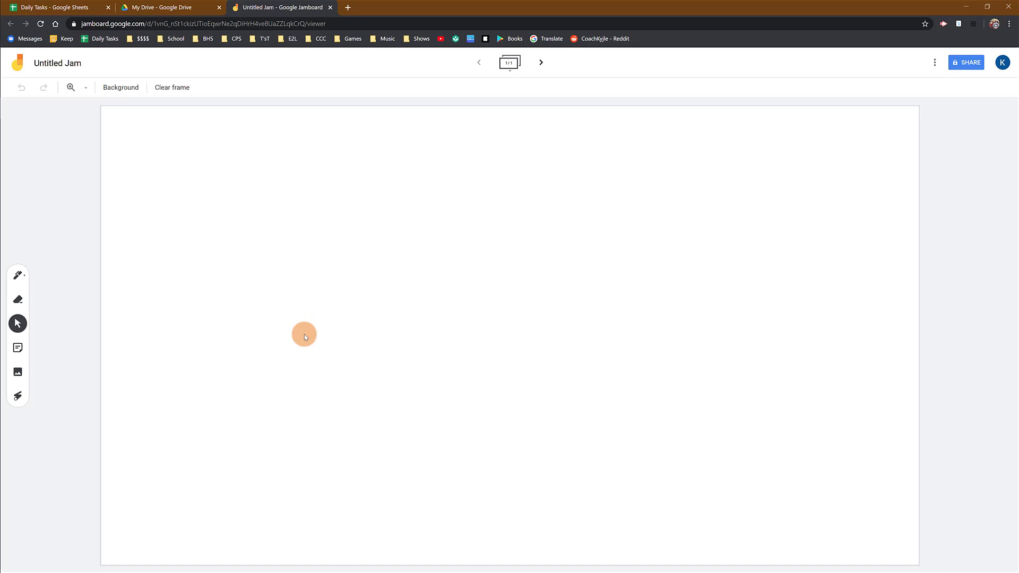
click(69, 67)
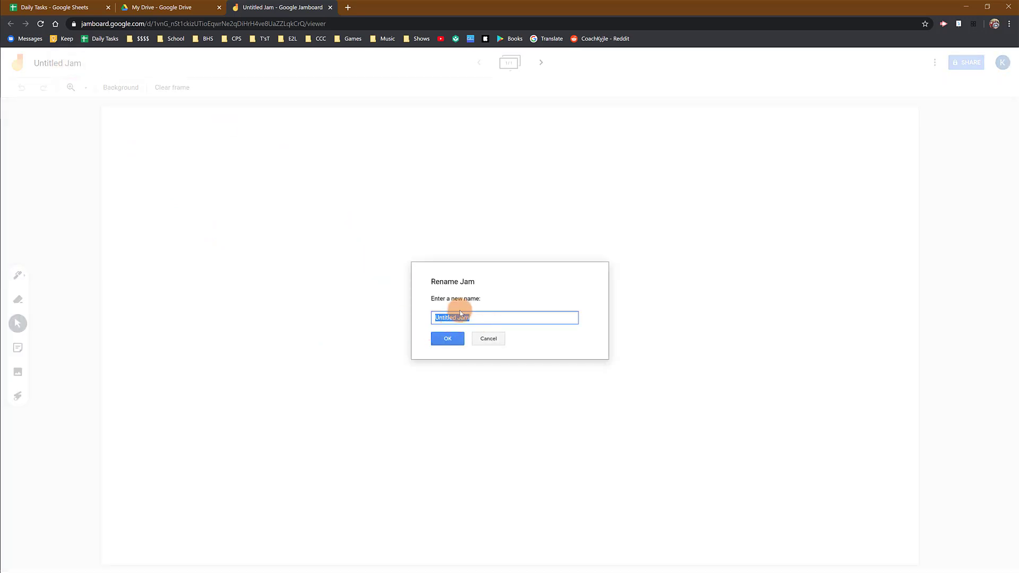
text(Jam #1)
click(451, 340)
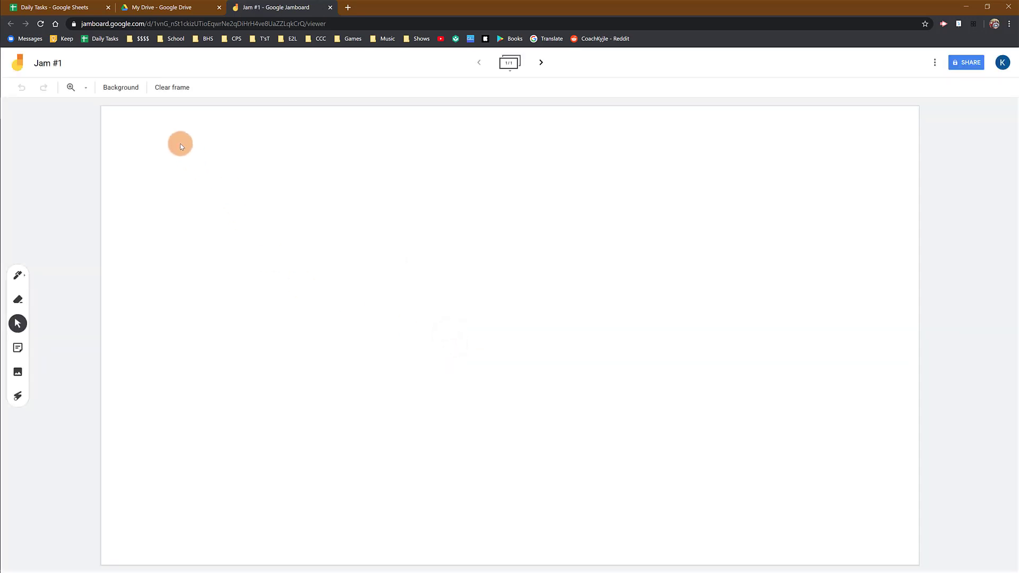
- Reload My Drive in Google Drive, locate and select the Jam #1 file, and return to the open jam
click(200, 12)
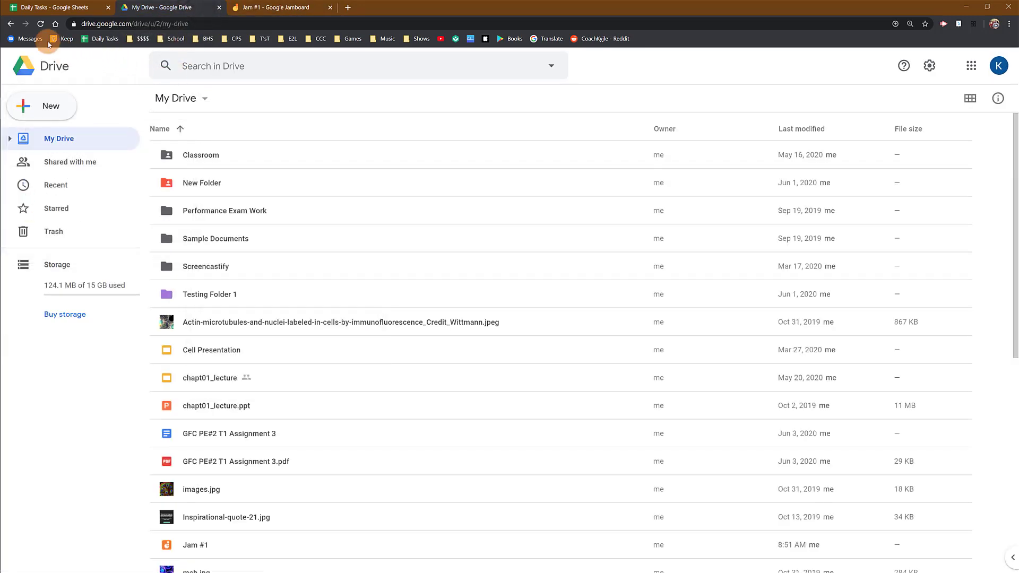
click(41, 23)
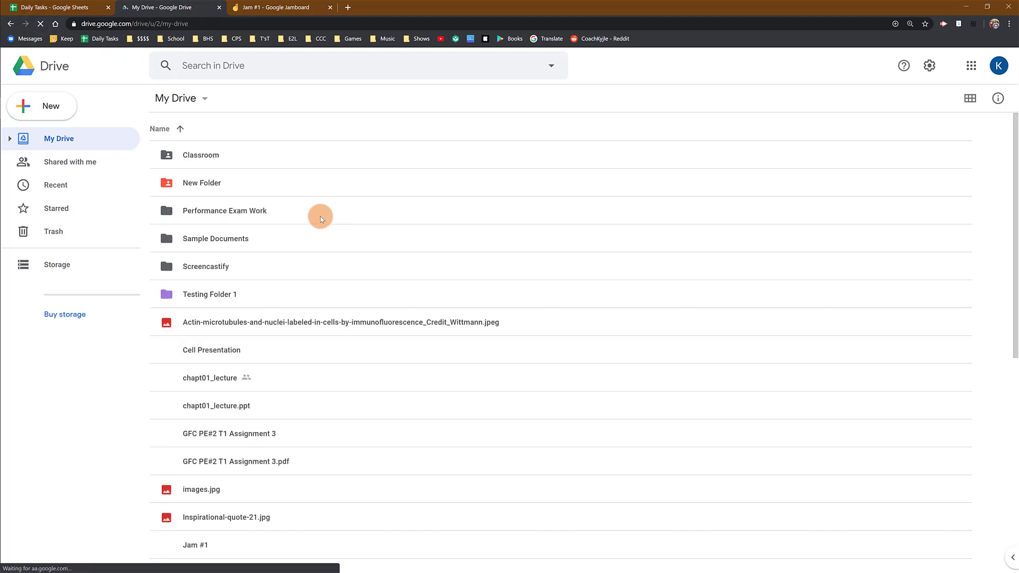
scroll(321, 221, down, 1)
scroll(320, 221, down, 4)
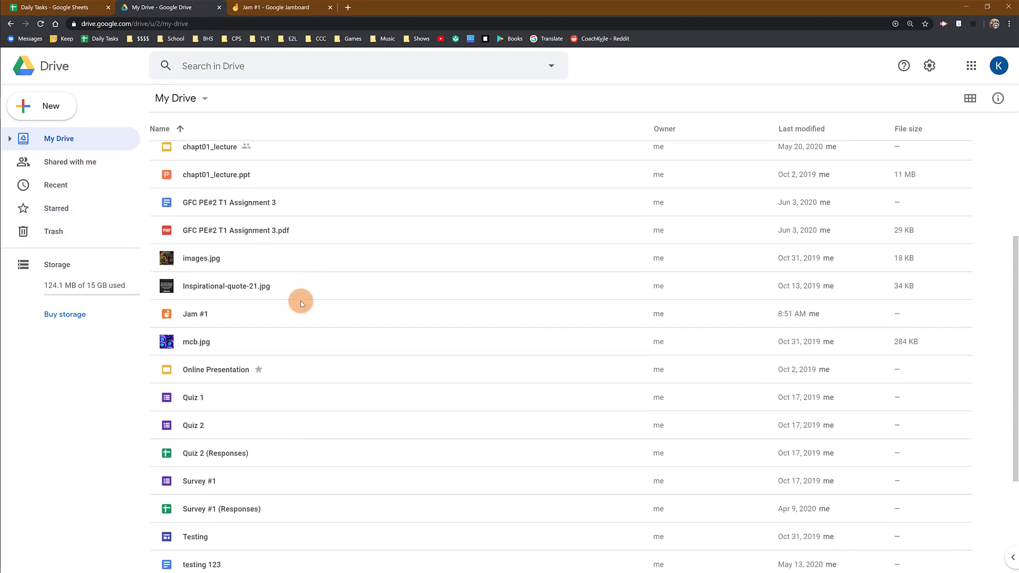
click(307, 315)
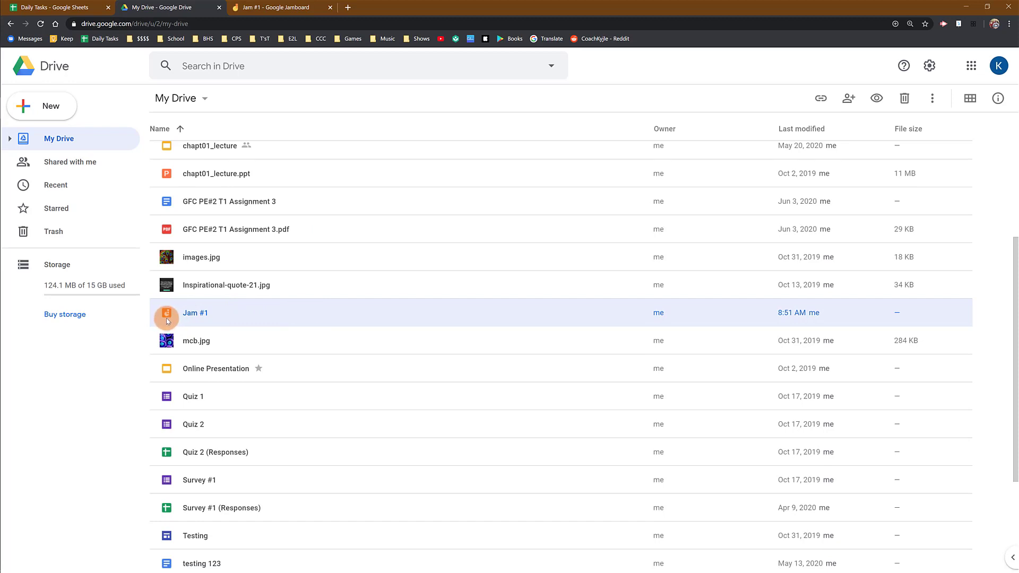
click(315, 12)
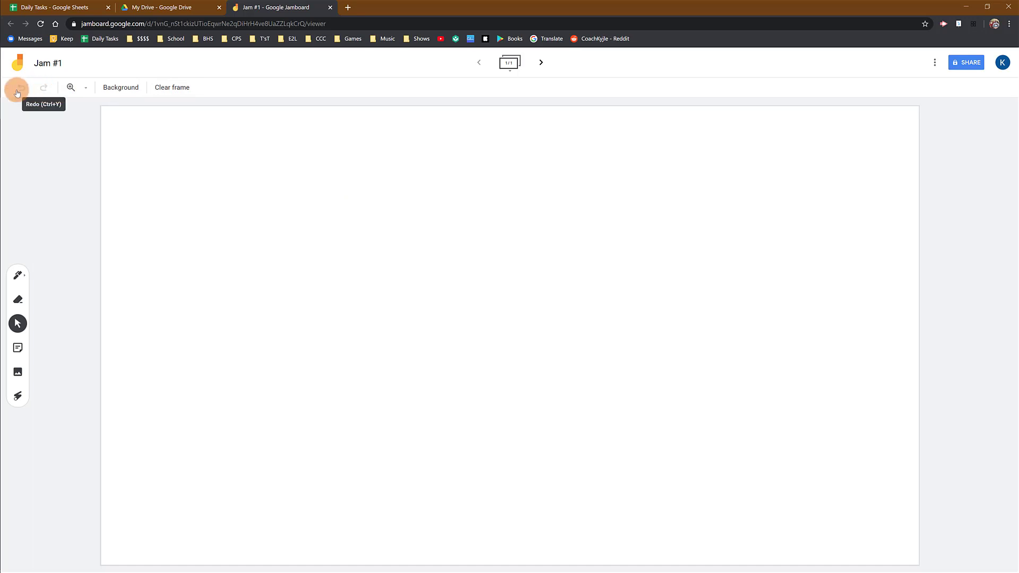
- Draw two wavy black pen lines across the blank frame, one above the other
click(24, 277)
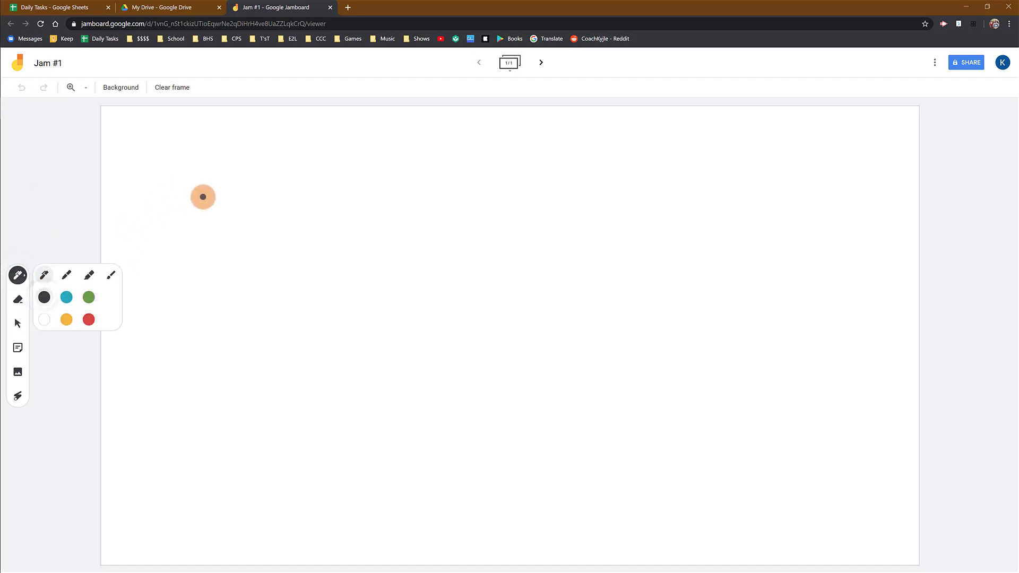
mouse_move(193, 178)
mouse_down()
mouse_move(430, 198)
mouse_move(705, 197)
mouse_up()
drag(184, 324, 316, 337)
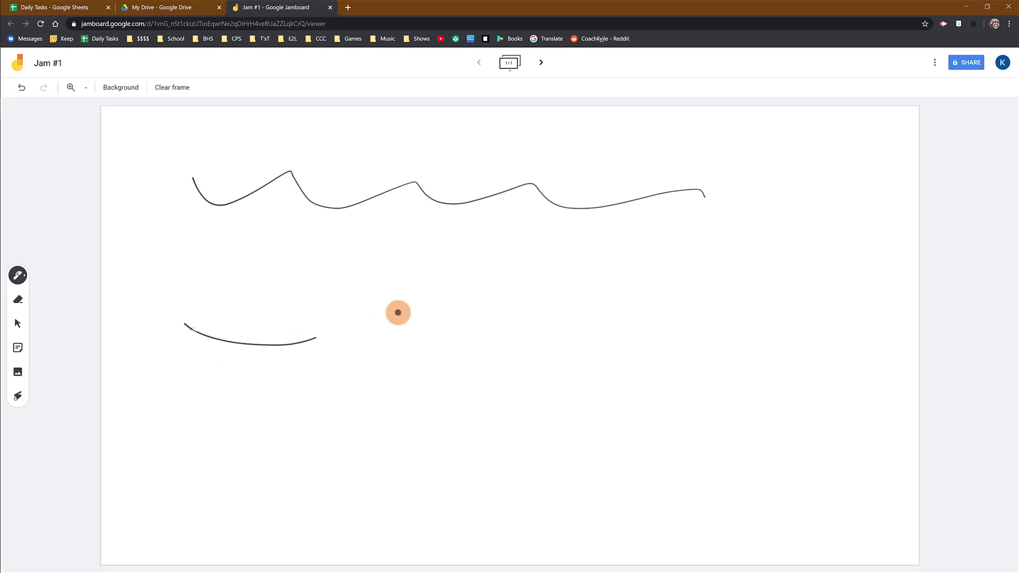
drag(398, 312, 687, 291)
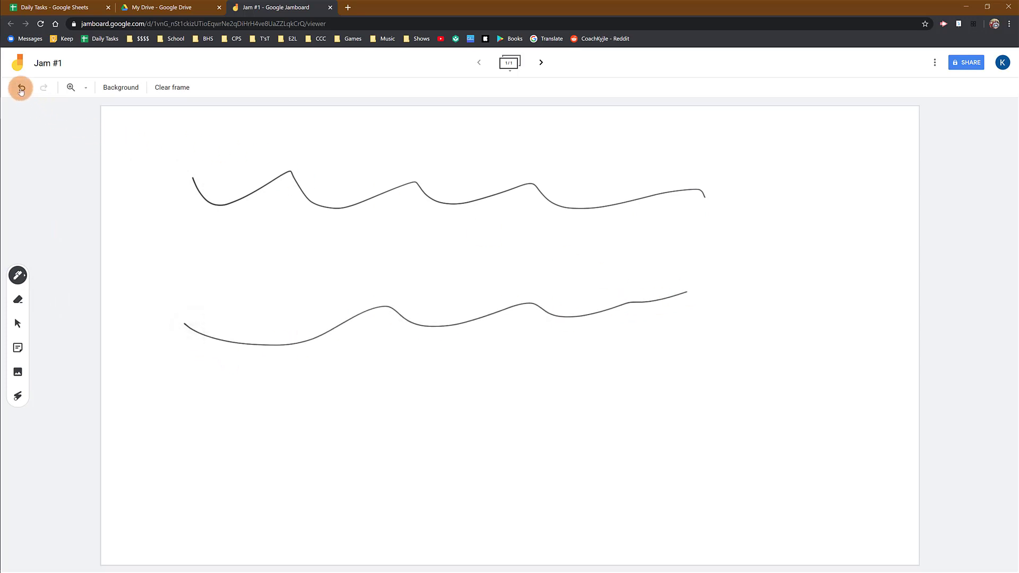
- Undo and redo the lower wavy line, and undo both lines to empty the frame
click(21, 88)
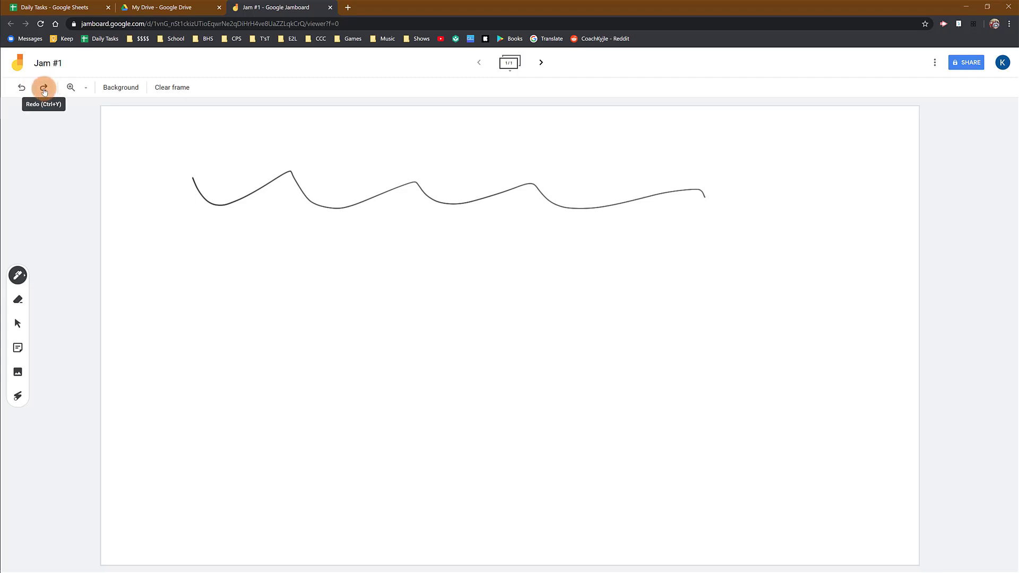
click(44, 90)
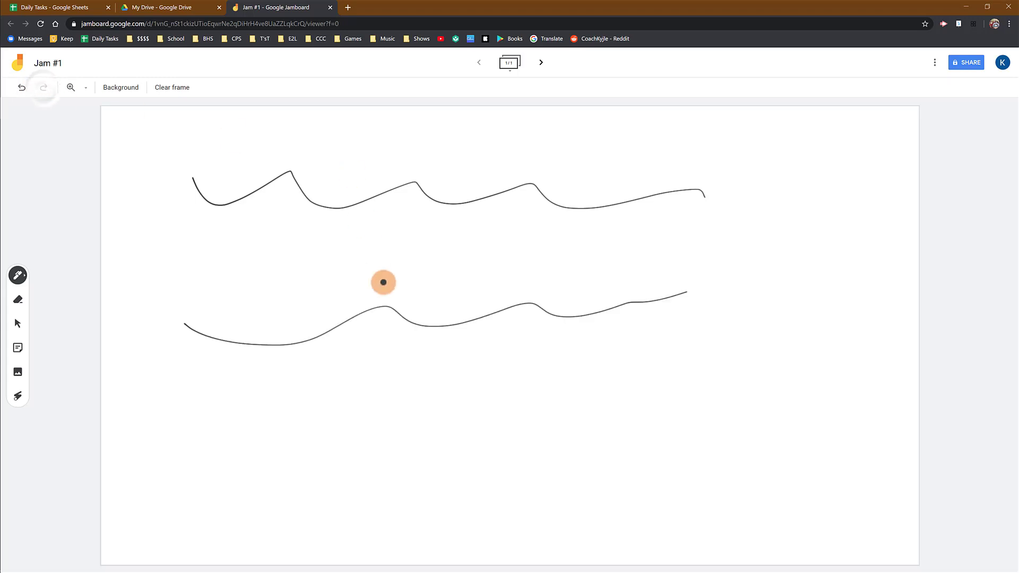
click(21, 88)
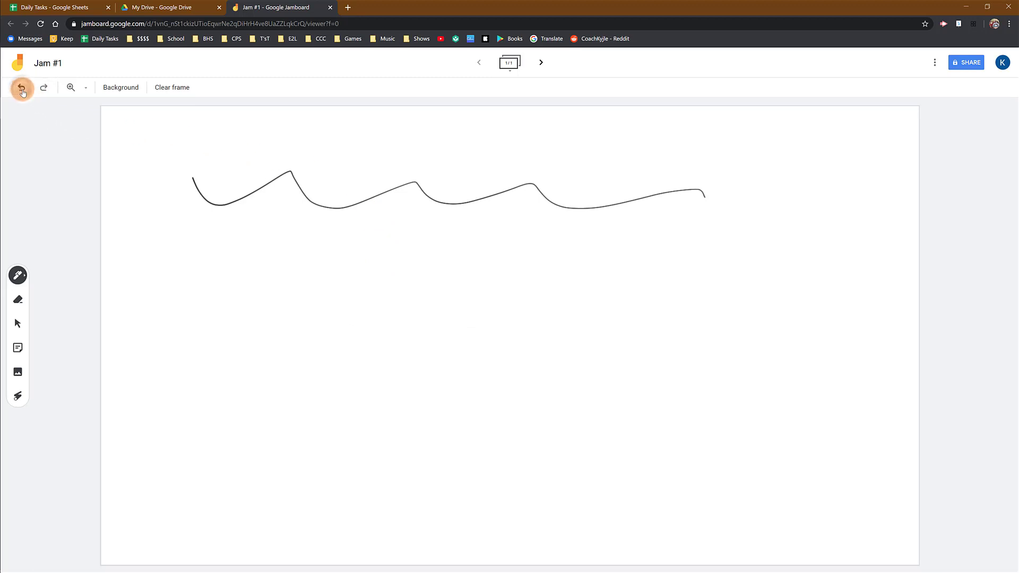
click(22, 87)
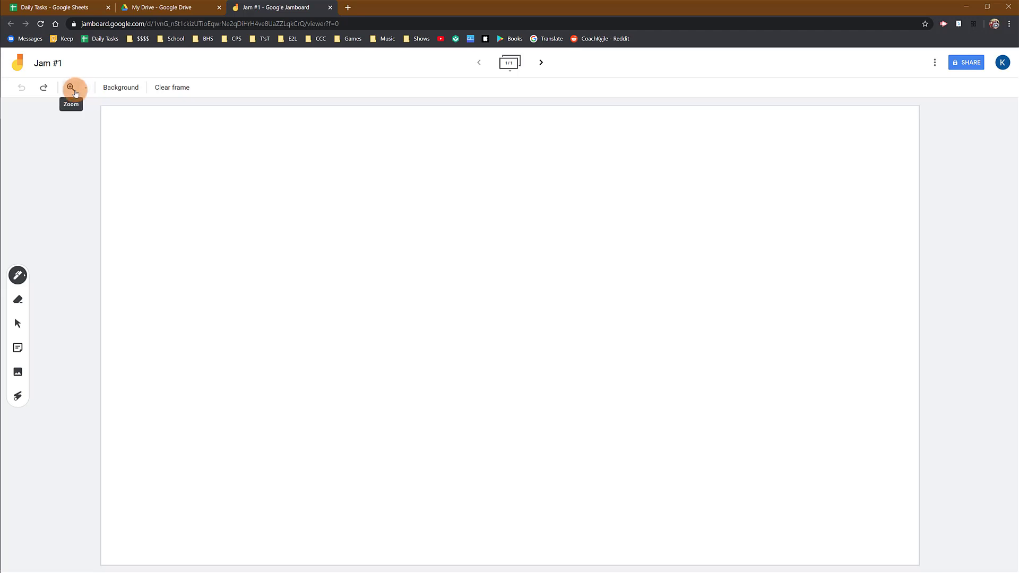
- Zoom the frame to 200% and draw a large black spiral with the pen
click(87, 88)
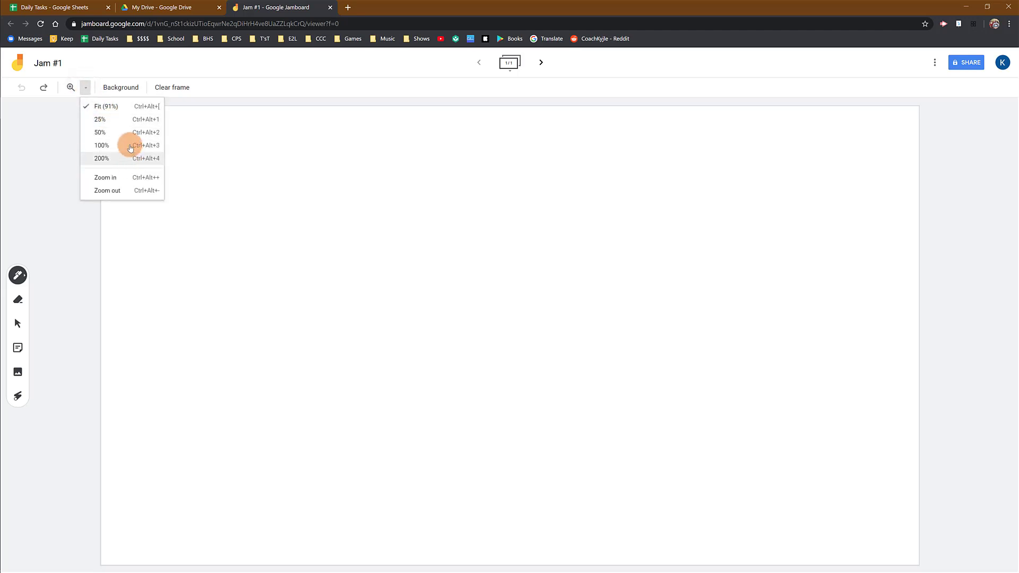
click(131, 159)
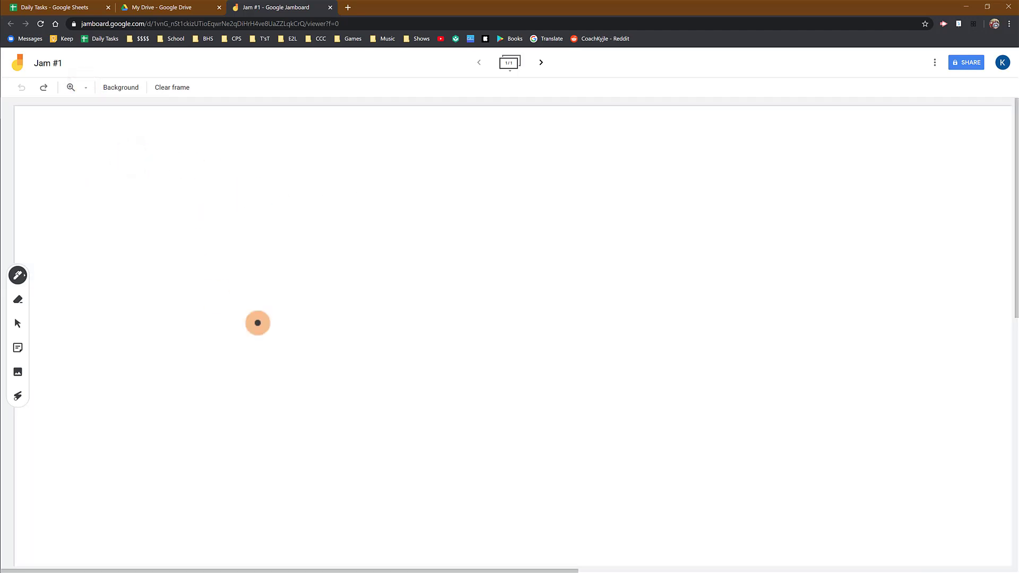
mouse_move(412, 267)
mouse_down()
mouse_move(380, 295)
mouse_move(356, 208)
mouse_move(728, 248)
mouse_move(320, 508)
mouse_up()
- Restore the zoom to Fit and undo the spiral
click(88, 90)
click(101, 103)
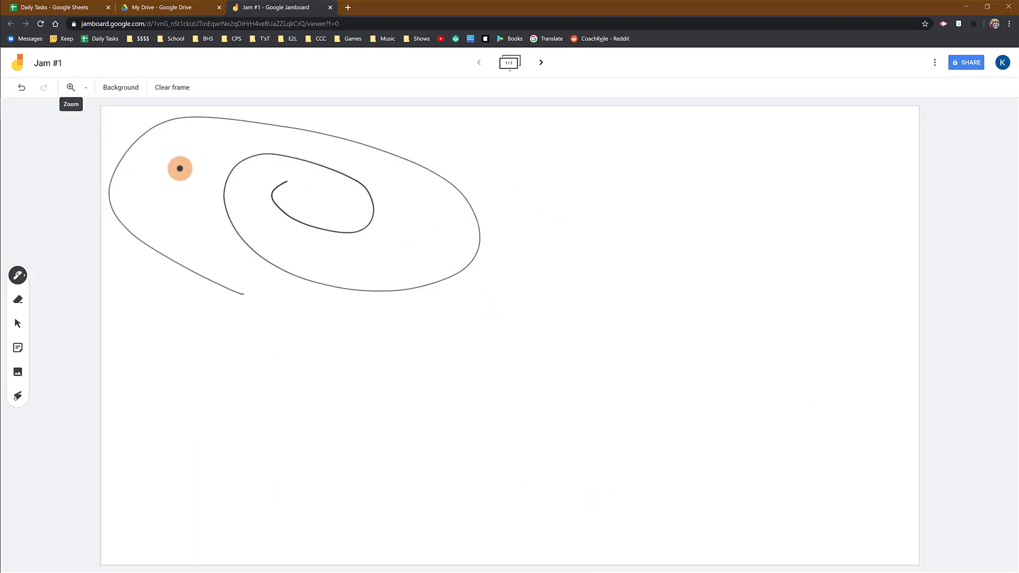
click(21, 88)
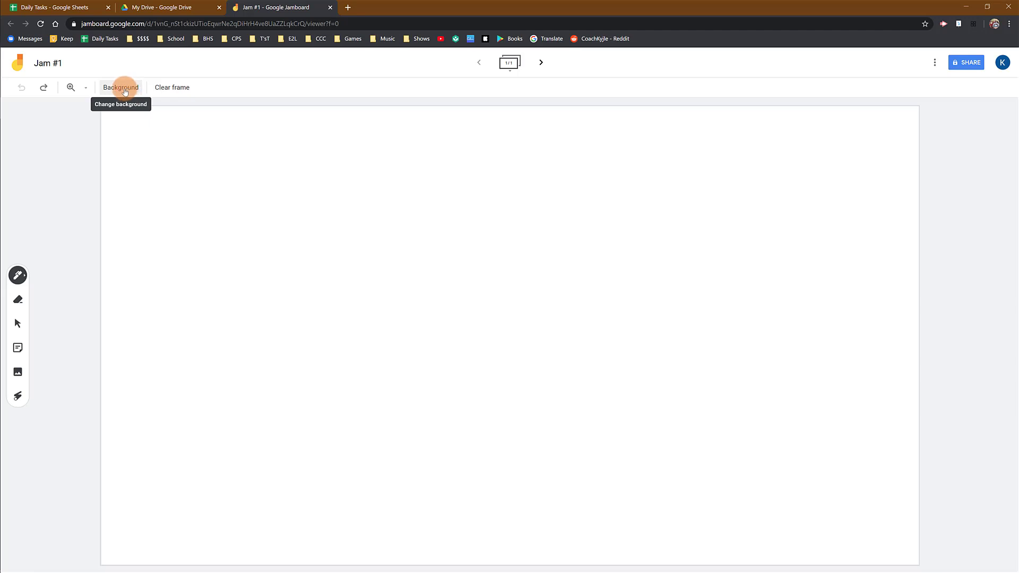
- Set the frame background to Chalkboard and draw a wavy white pen line near the upper edge
click(125, 91)
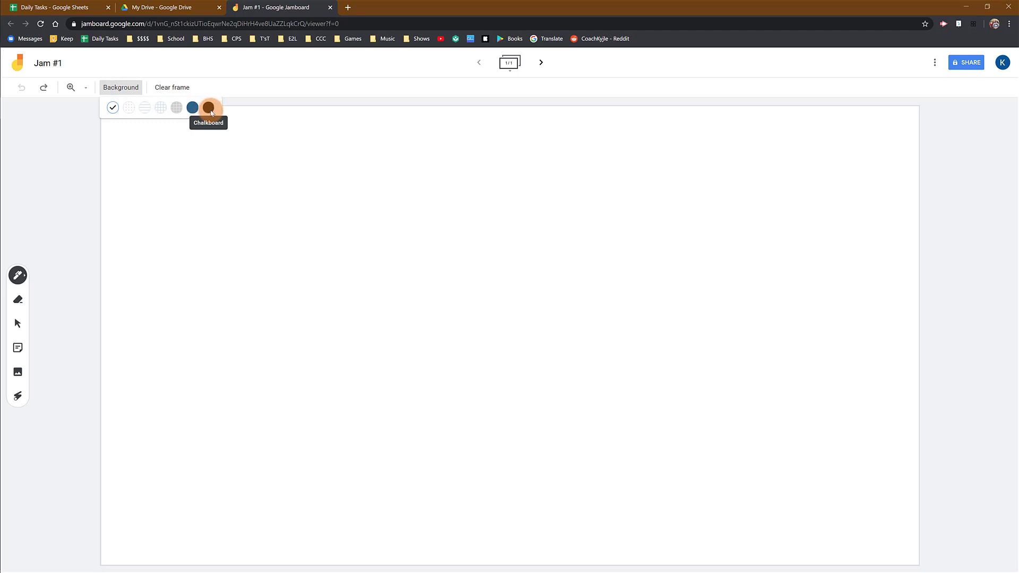
click(209, 108)
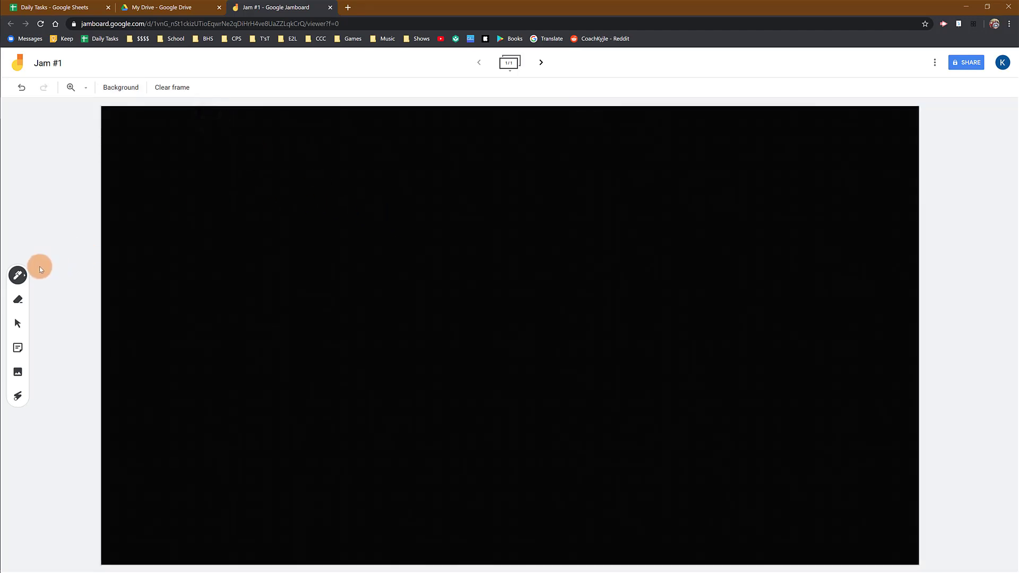
click(18, 274)
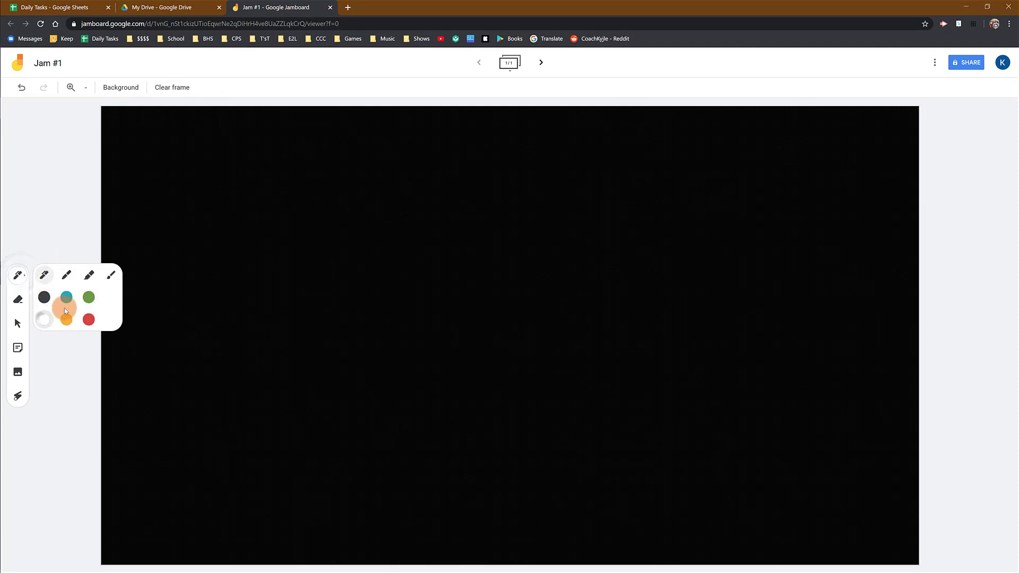
drag(196, 169, 492, 164)
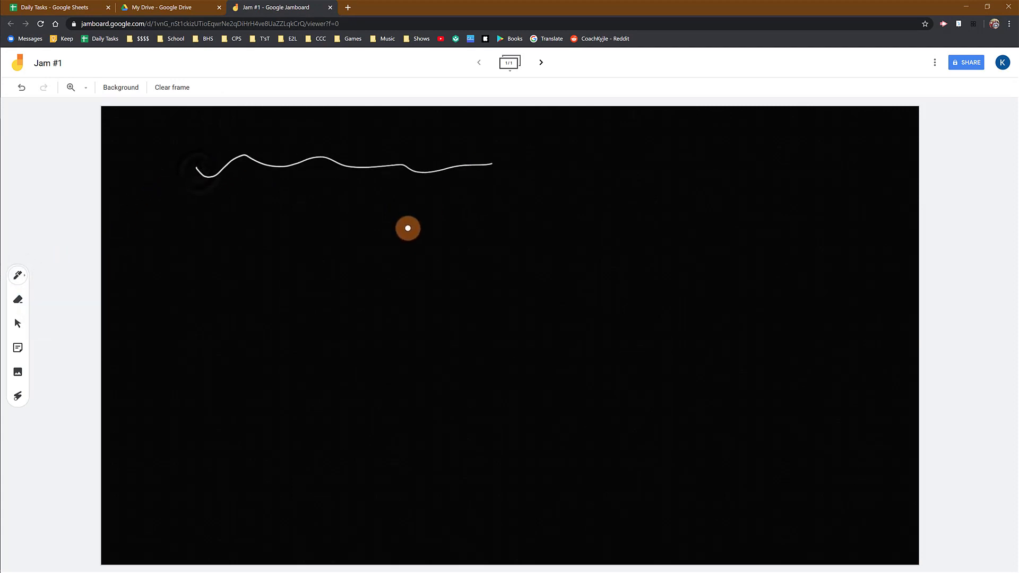
- Change the background to Ruled and draw a row of teal pen loops across the frame
click(123, 88)
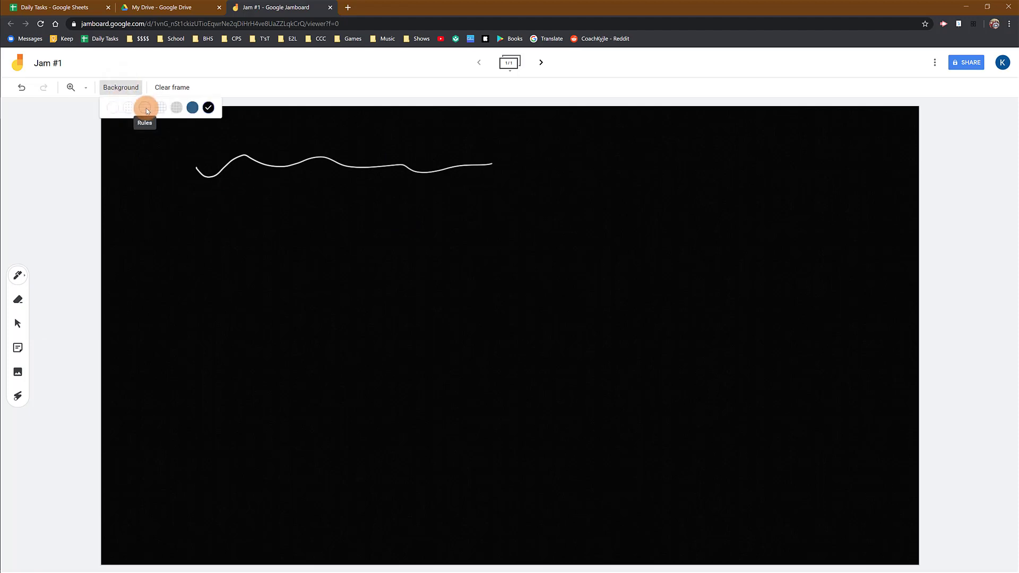
click(145, 109)
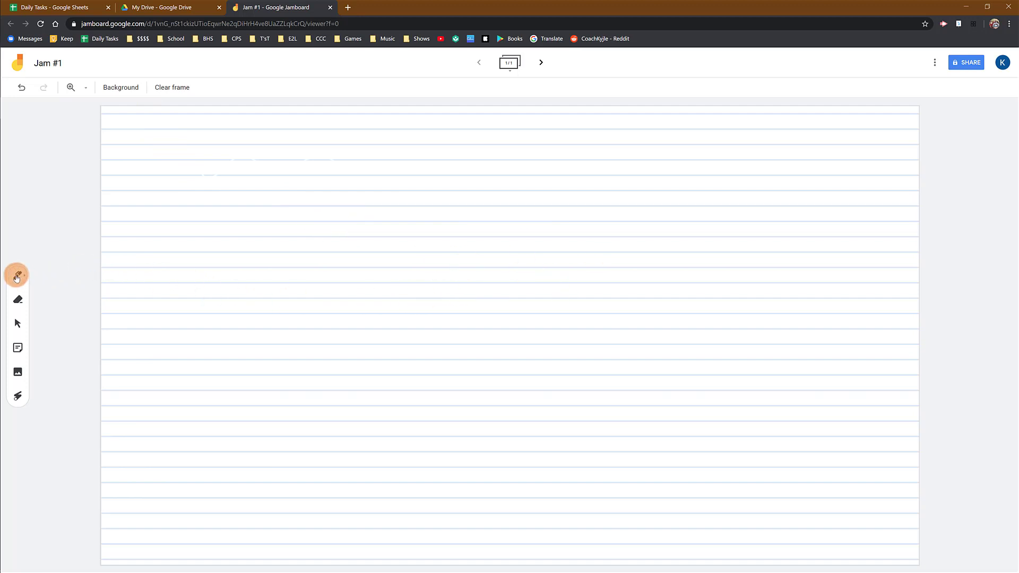
click(17, 275)
click(64, 299)
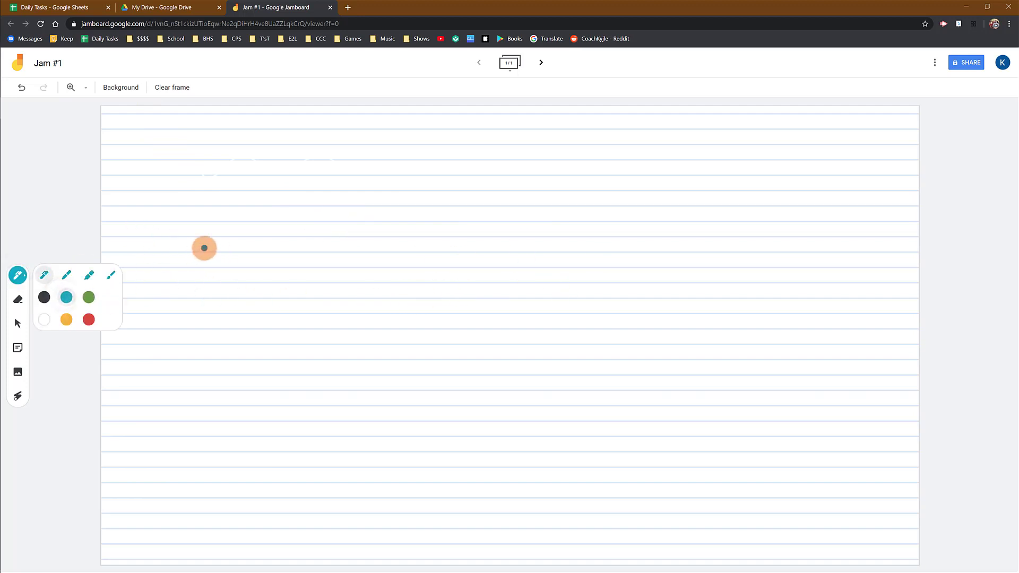
mouse_move(199, 249)
mouse_down()
mouse_move(220, 221)
mouse_move(225, 246)
mouse_move(255, 221)
mouse_move(303, 236)
mouse_move(374, 211)
mouse_up()
mouse_move(404, 258)
mouse_down()
mouse_move(484, 212)
mouse_move(603, 212)
mouse_move(720, 240)
mouse_up()
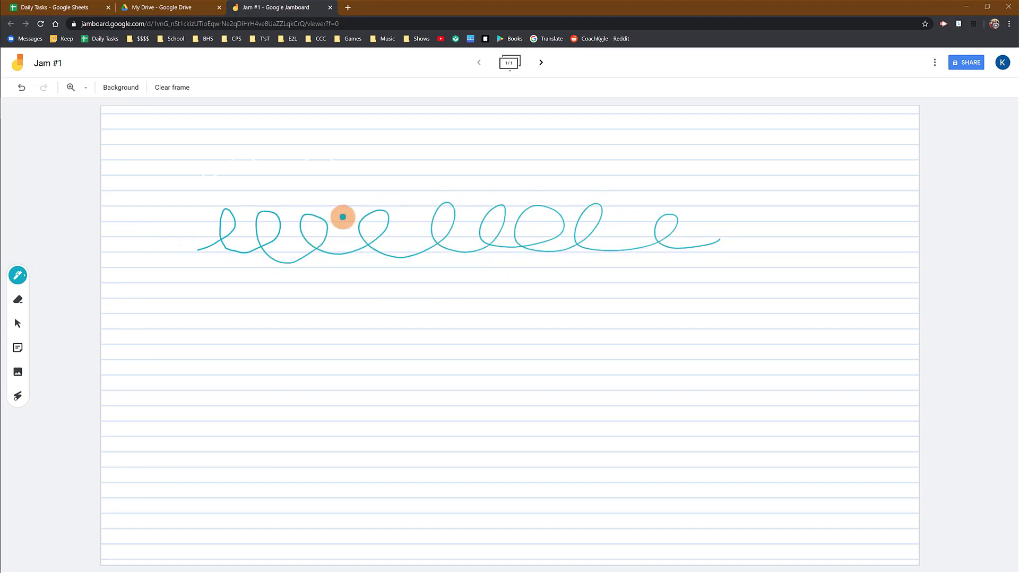
- Undo the teal loops, the ruled background and the white wavy line
click(22, 90)
click(22, 89)
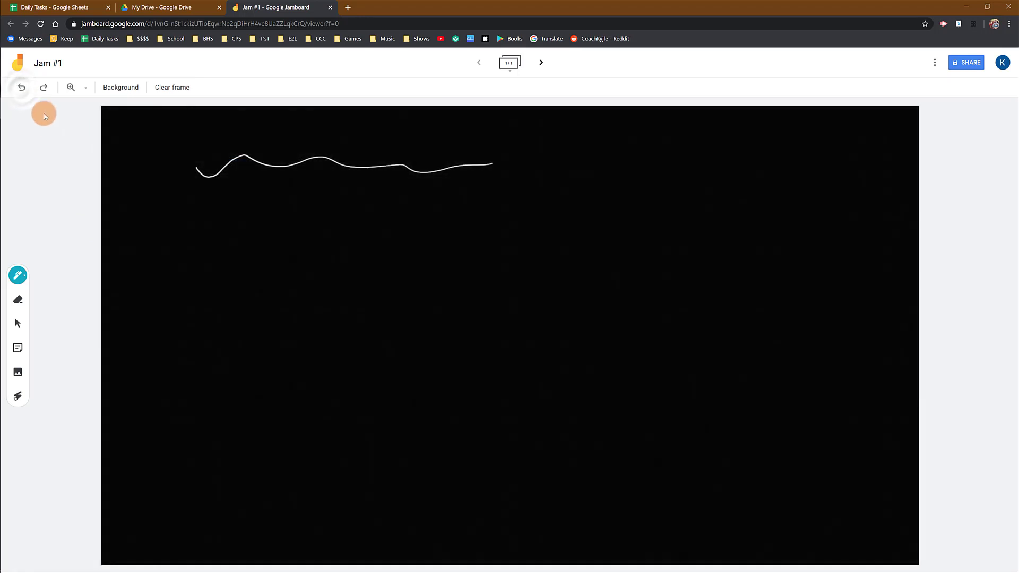
click(23, 89)
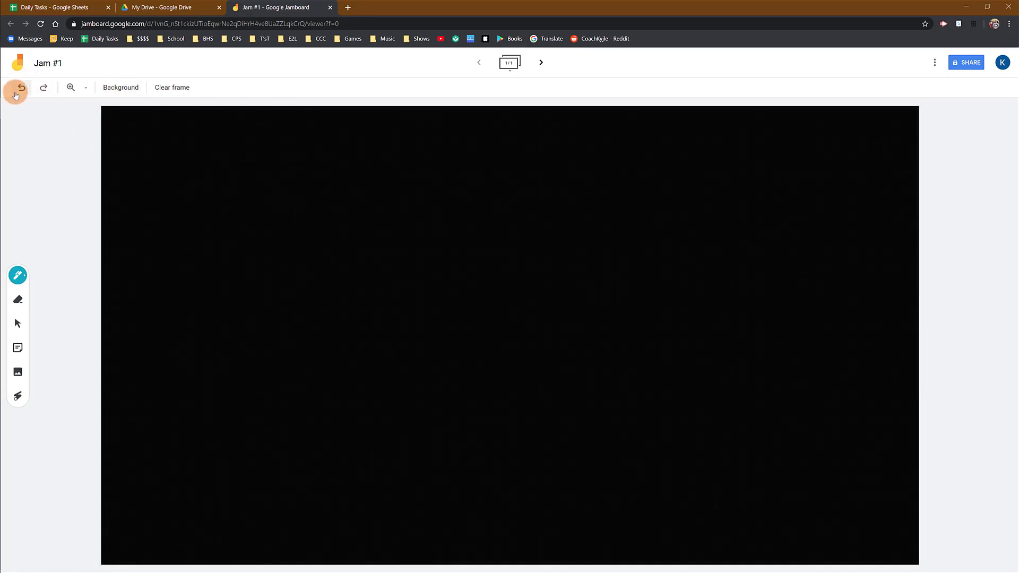
- Change the frame background to the grey grid
click(116, 90)
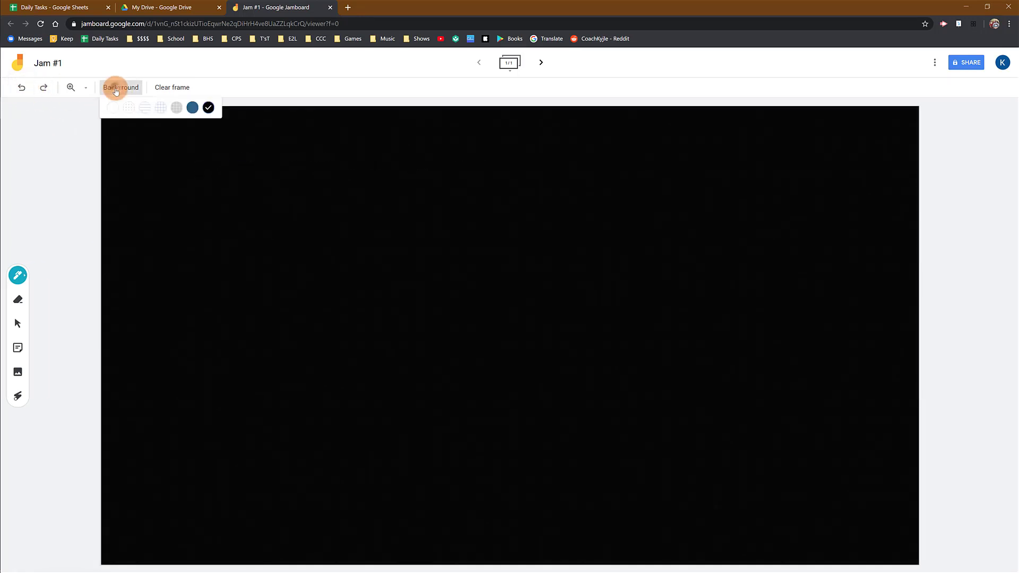
click(176, 108)
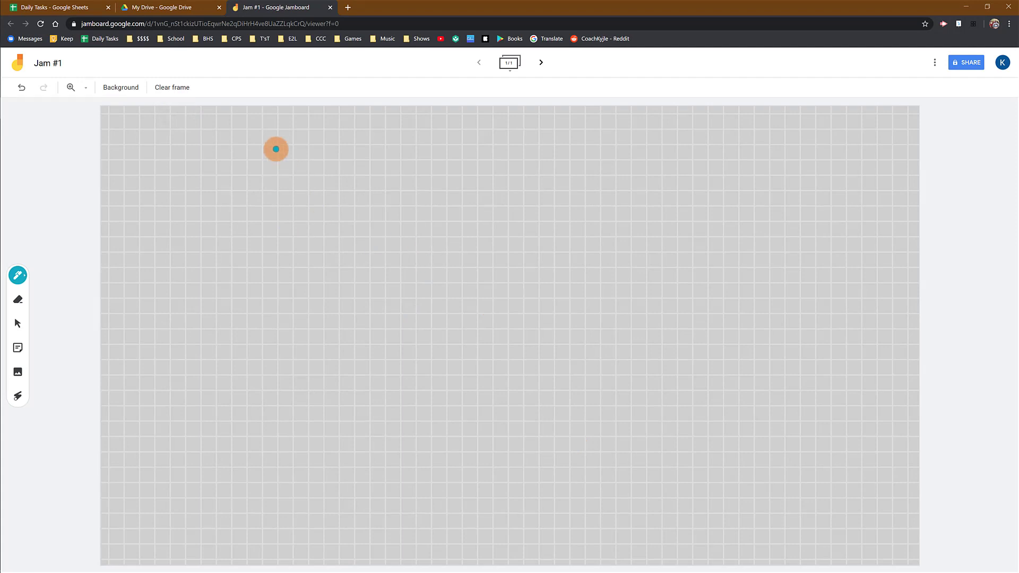
click(120, 87)
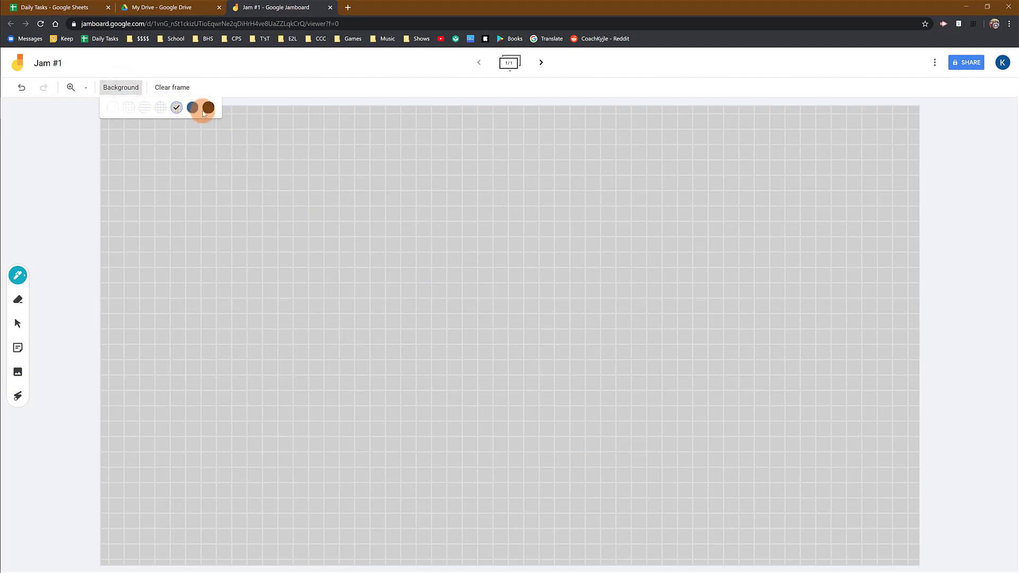
click(206, 171)
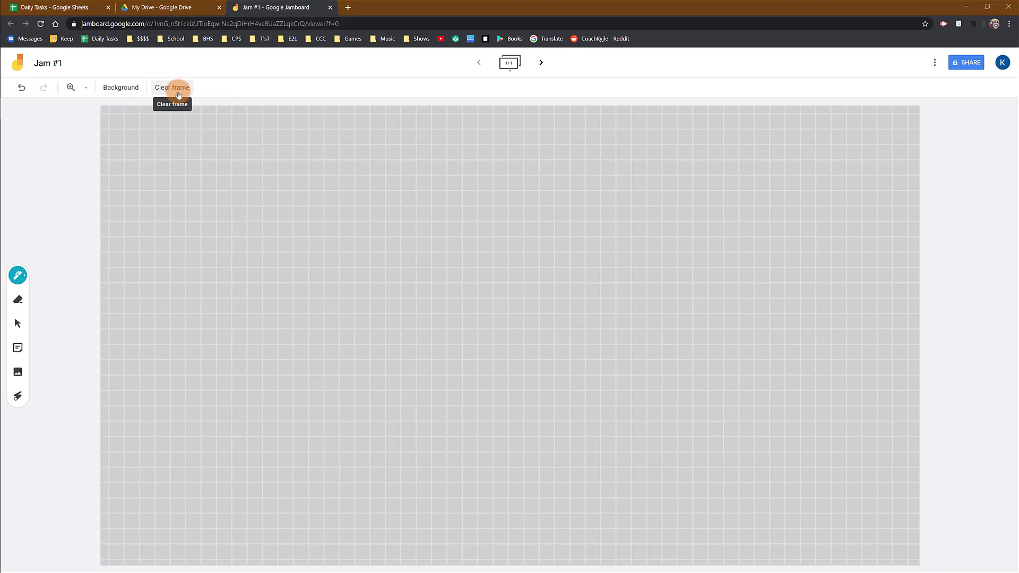
- Scribble several teal strokes and circles over the grey grid, and clear the whole frame
drag(145, 164, 348, 208)
mouse_move(414, 245)
mouse_down()
mouse_move(296, 245)
mouse_move(589, 348)
mouse_move(439, 473)
mouse_move(472, 225)
mouse_up()
mouse_move(219, 345)
mouse_down()
mouse_move(213, 382)
mouse_move(317, 347)
mouse_up()
mouse_move(810, 409)
mouse_down()
mouse_move(771, 402)
mouse_move(791, 371)
mouse_up()
drag(776, 255, 746, 205)
drag(776, 197, 755, 211)
mouse_move(590, 172)
mouse_down()
mouse_move(565, 190)
mouse_move(526, 177)
mouse_up()
drag(537, 179, 444, 157)
drag(456, 156, 426, 165)
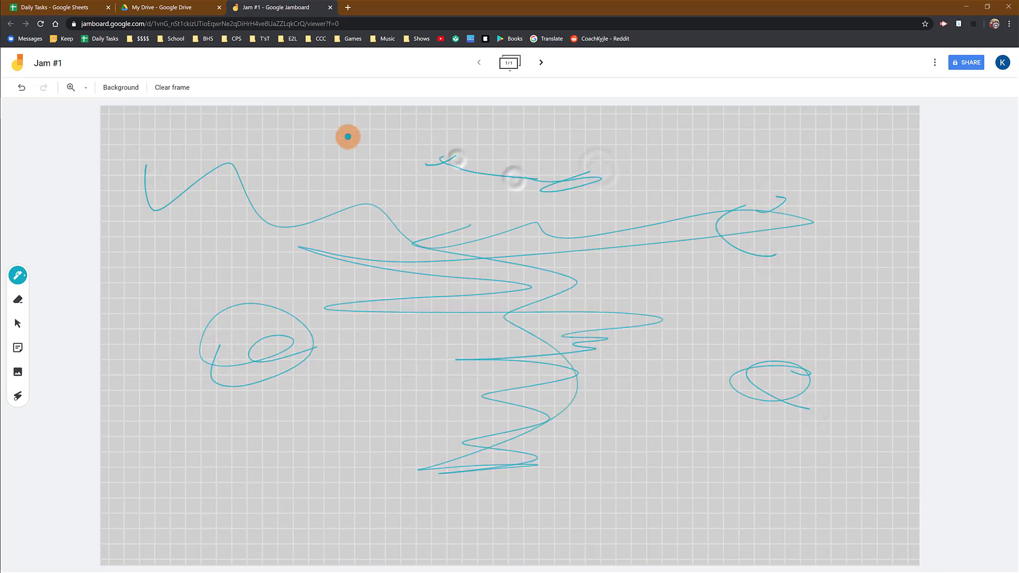
click(175, 88)
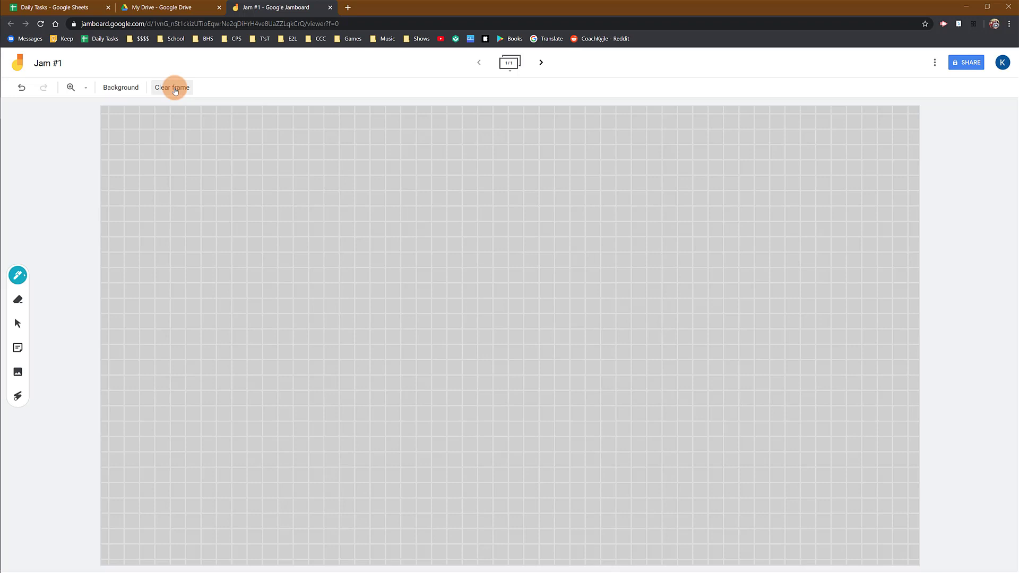
- Change the frame background to plain white and briefly expand the frame overview
click(120, 87)
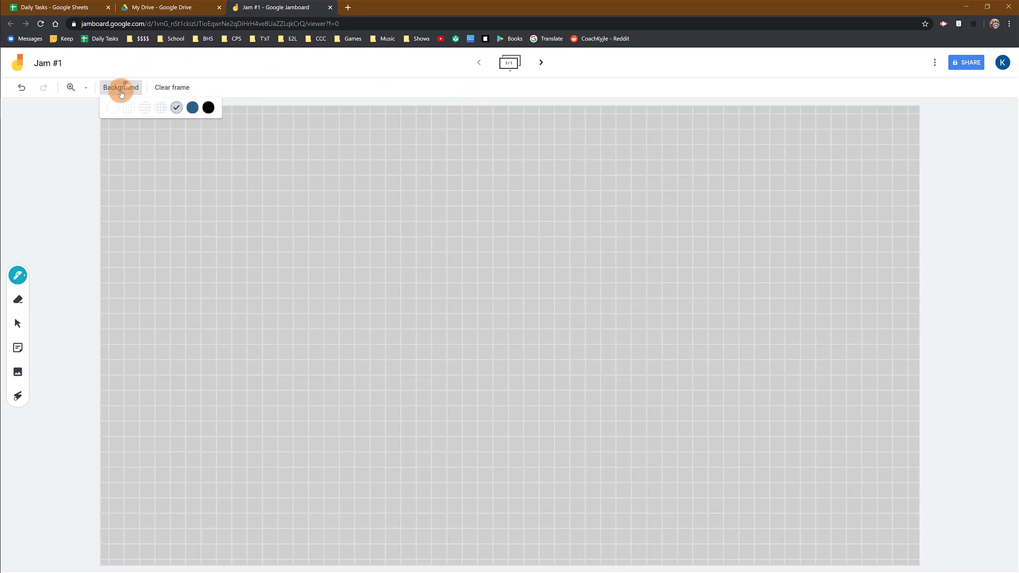
click(114, 108)
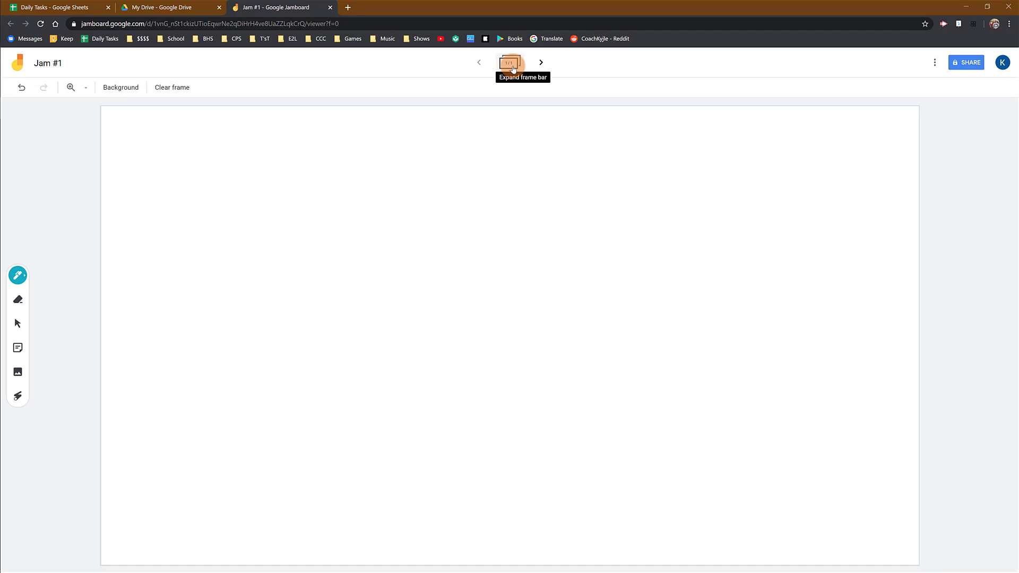
click(513, 69)
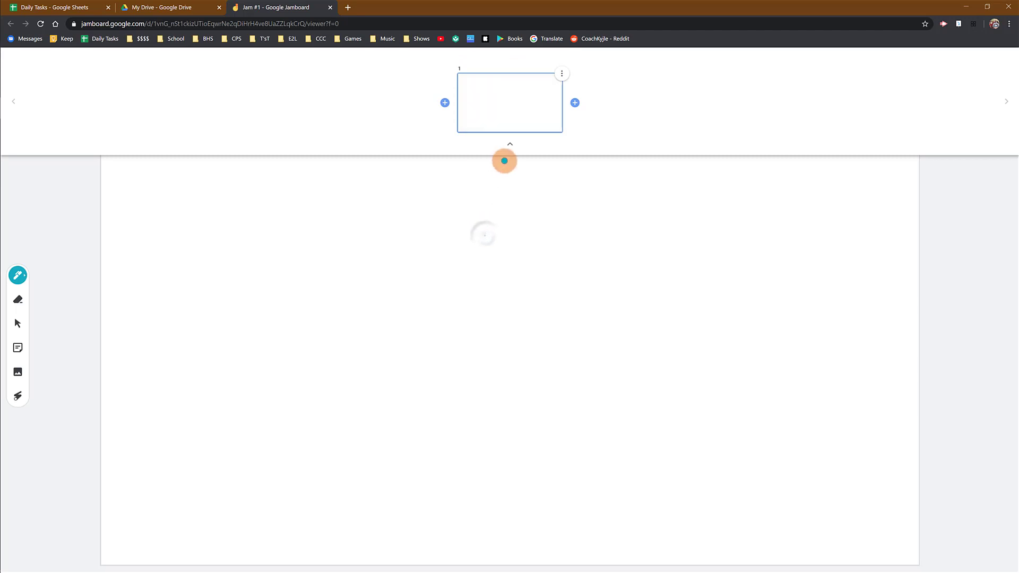
click(509, 147)
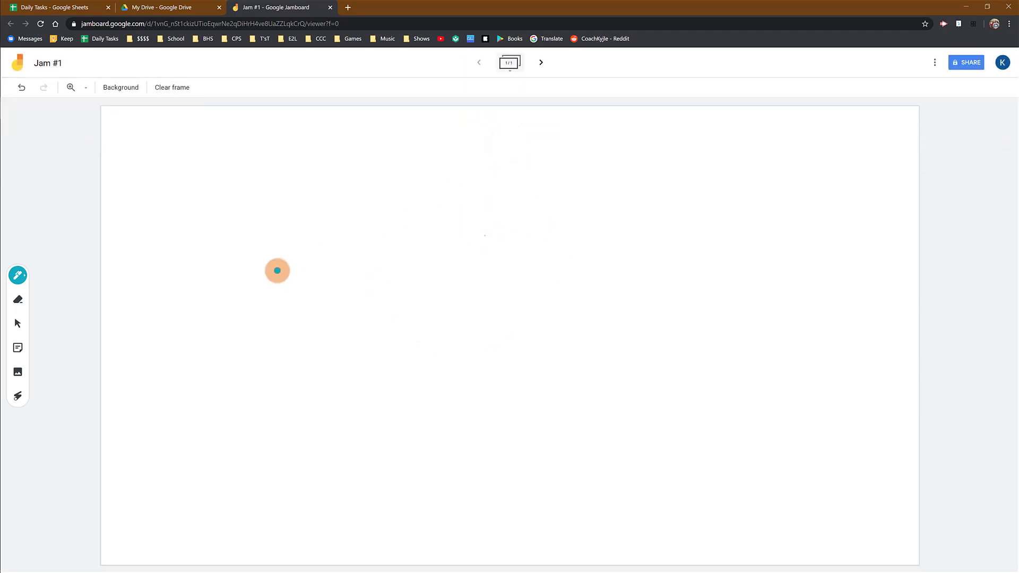
- Handwrite "Hi!" in large teal pen strokes on the white frame and check its thumbnail in the frame overview
drag(280, 219, 296, 349)
drag(334, 215, 338, 346)
drag(292, 293, 387, 282)
drag(420, 285, 428, 341)
click(407, 254)
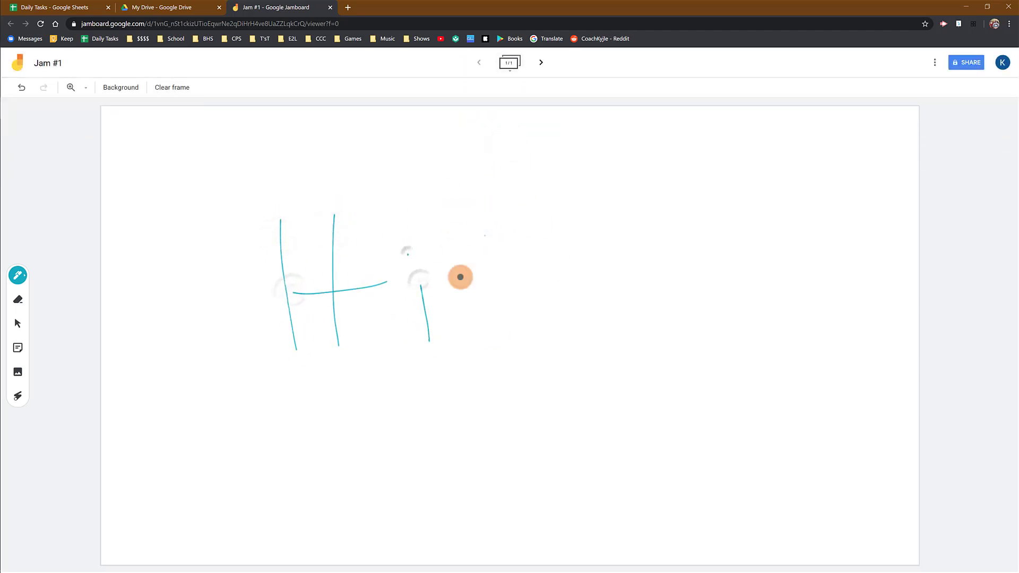
mouse_move(460, 210)
mouse_down()
mouse_move(464, 307)
mouse_move(477, 332)
mouse_up()
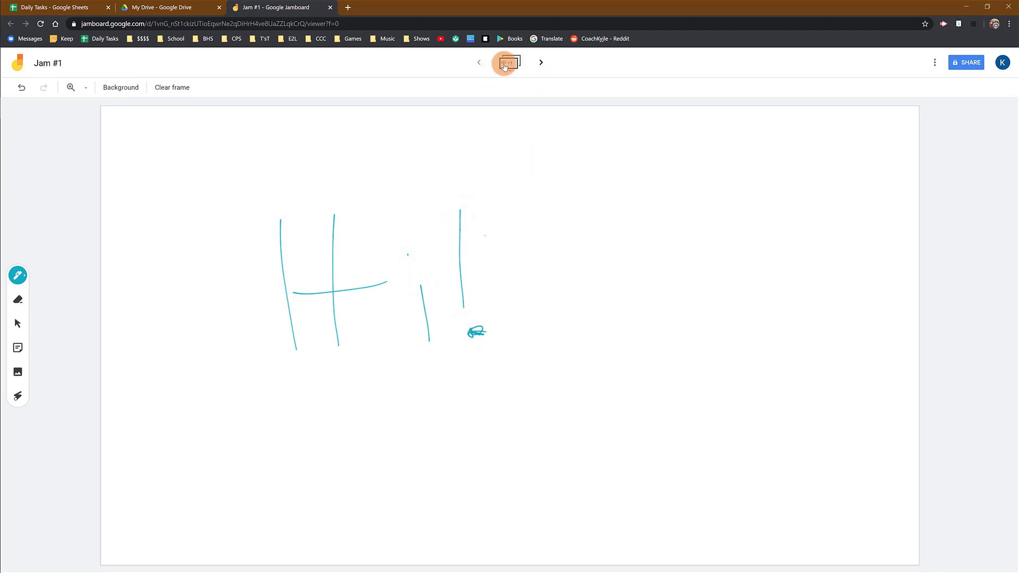
click(504, 65)
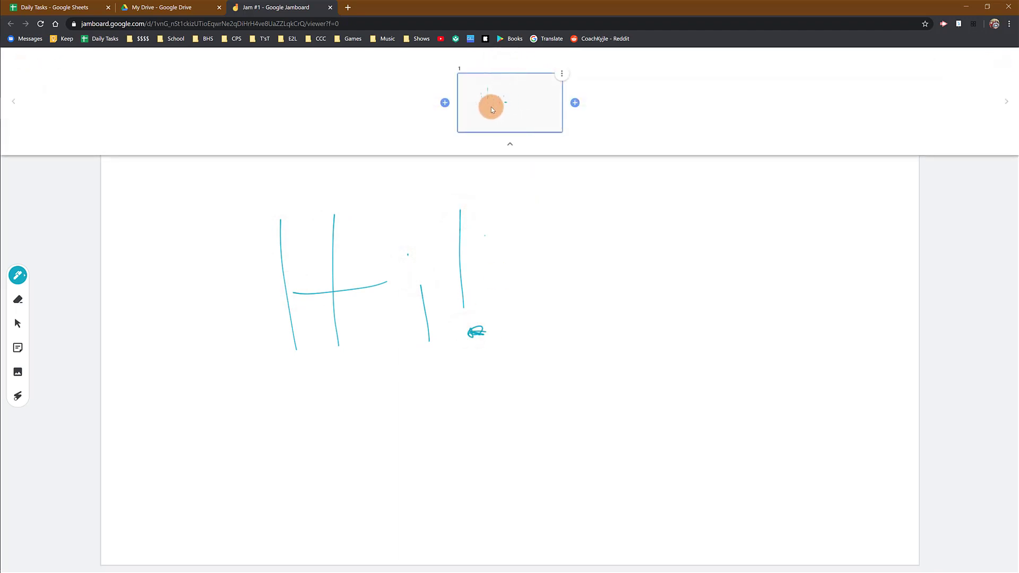
click(511, 147)
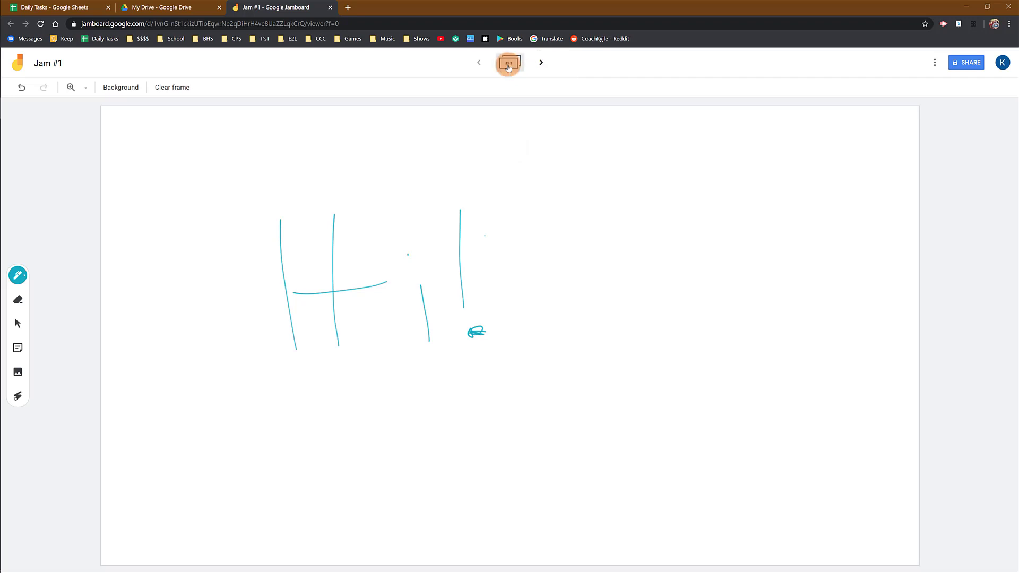
- Add a new frame after frame 1 and open it as frame 2
click(509, 63)
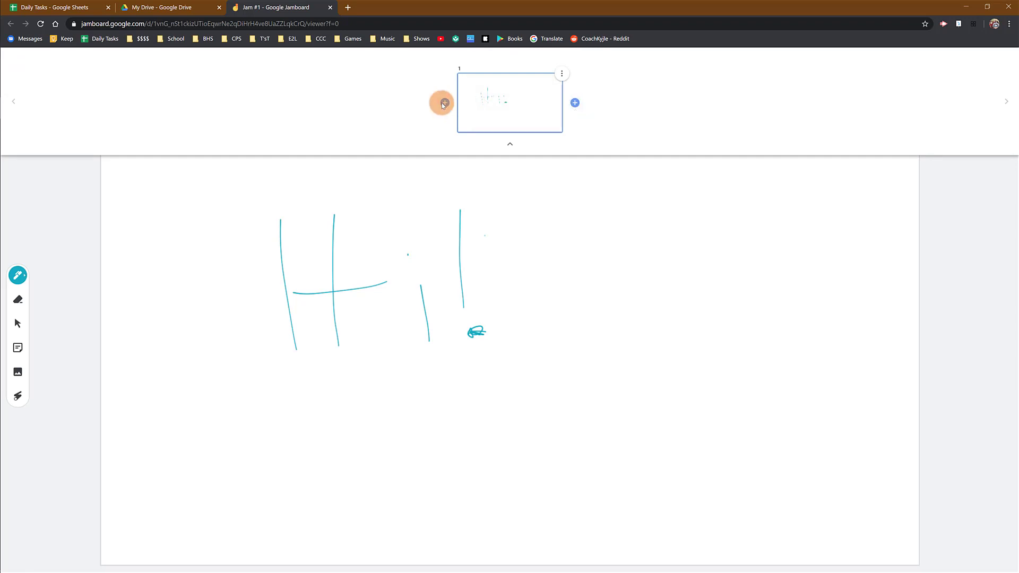
click(575, 103)
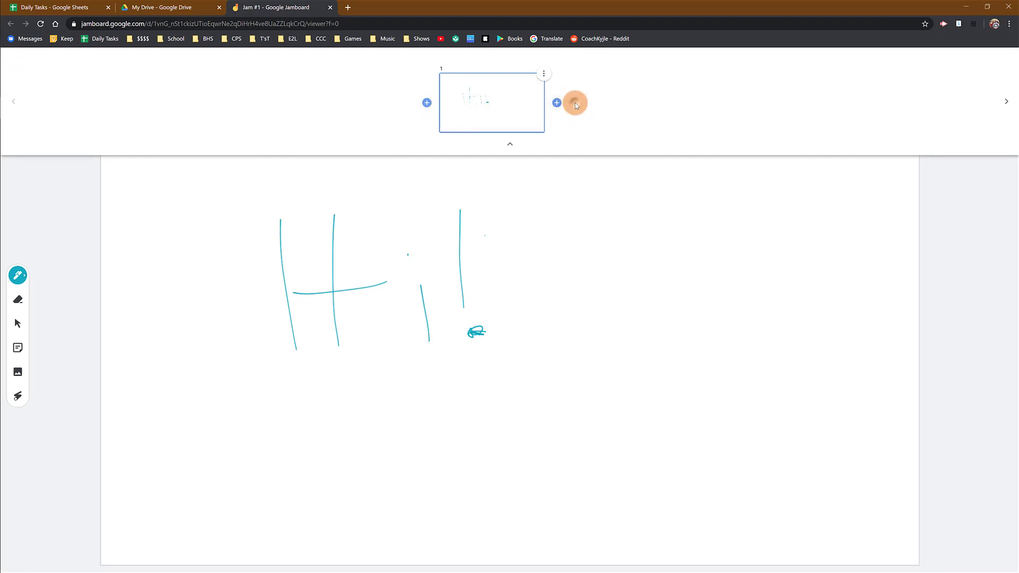
click(583, 104)
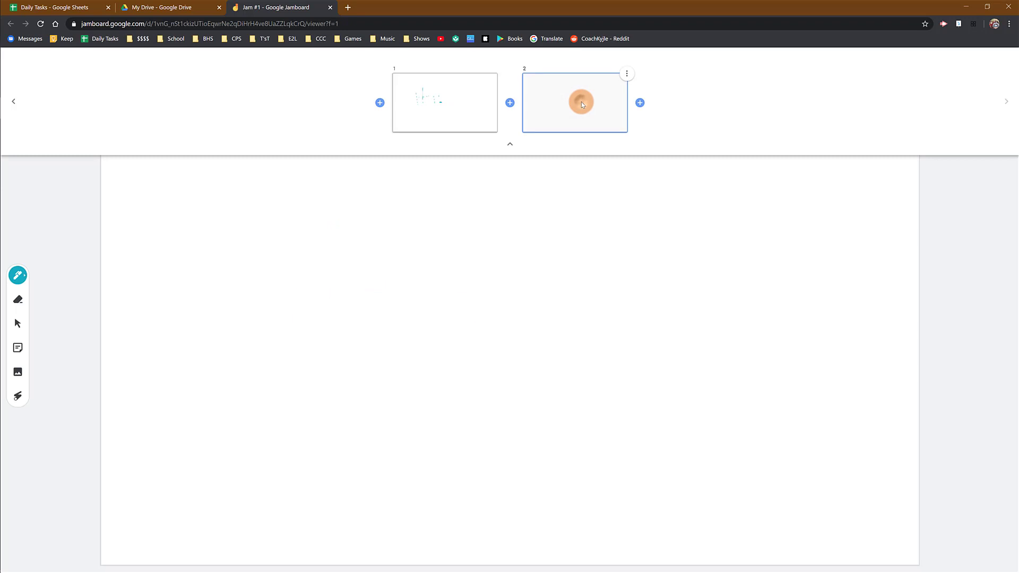
click(510, 144)
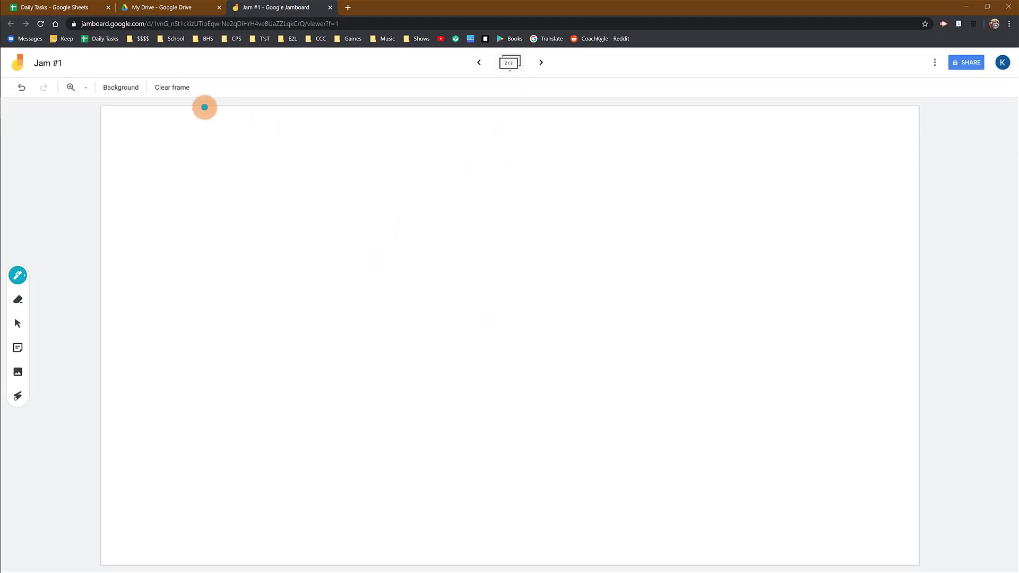
- Set the background of frame 2 to Graph and handwrite a 2 in the frame's upper-left corner
click(122, 87)
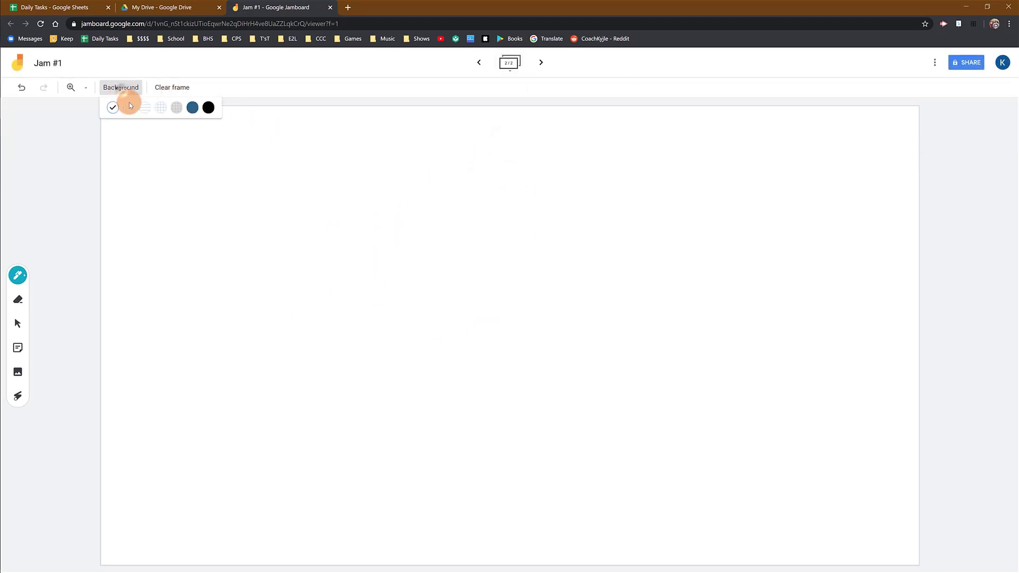
click(176, 108)
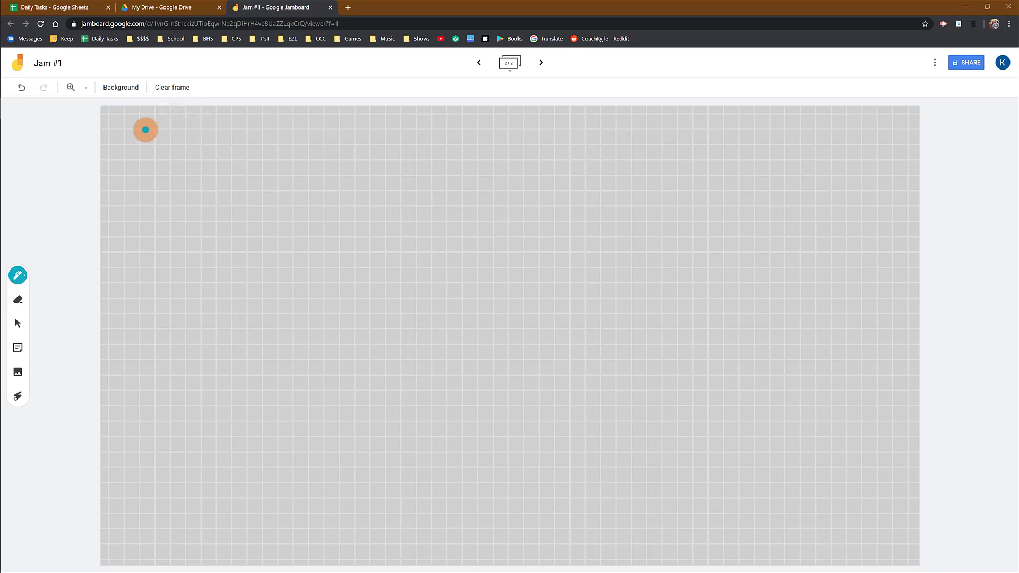
drag(124, 126, 146, 147)
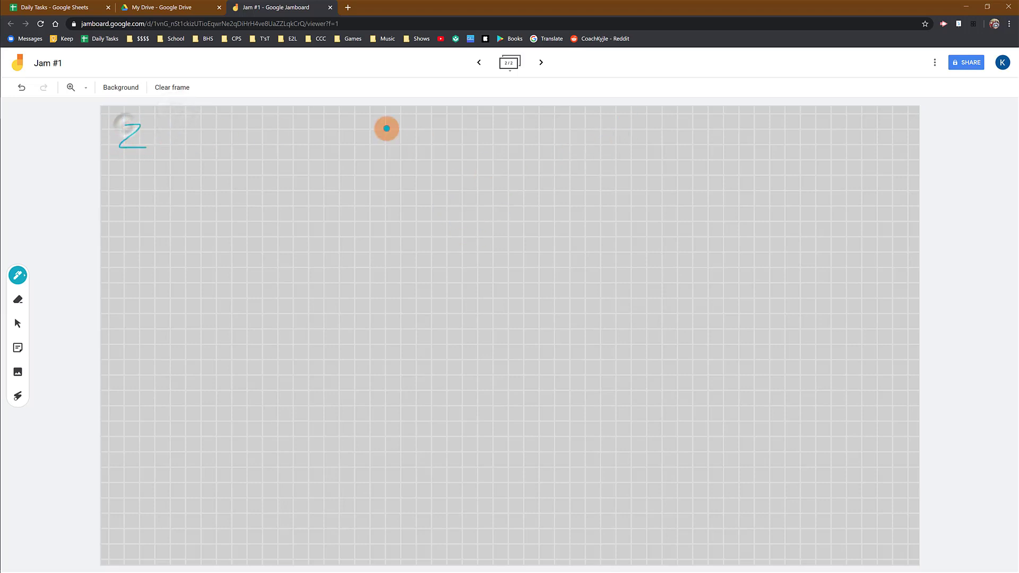
- Handwrite an underlined 1 in the upper-left corner of frame 1 and flip between frames 1 and 2
click(480, 64)
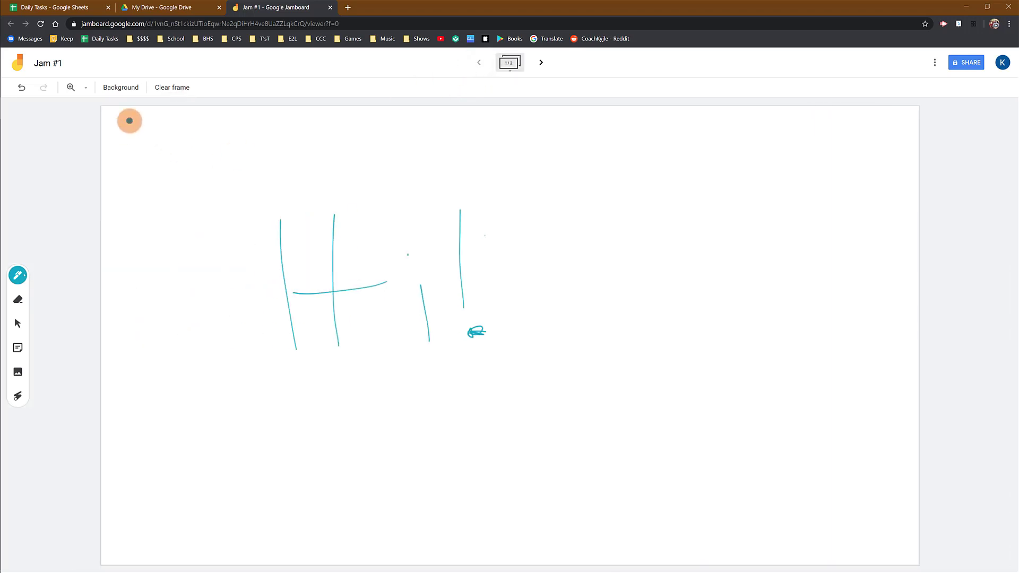
mouse_move(129, 122)
mouse_down()
mouse_move(125, 137)
mouse_move(151, 141)
mouse_up()
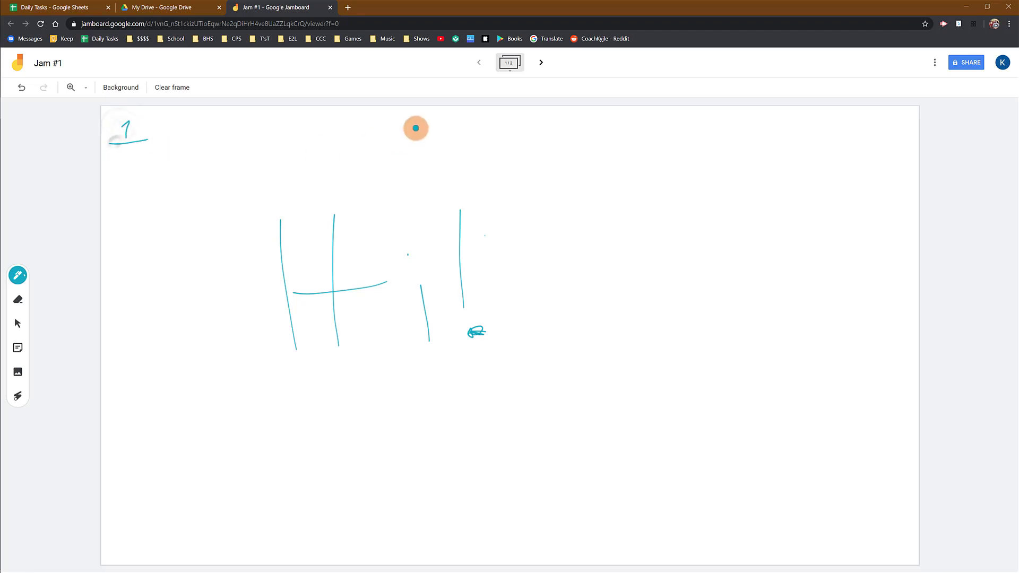
click(541, 63)
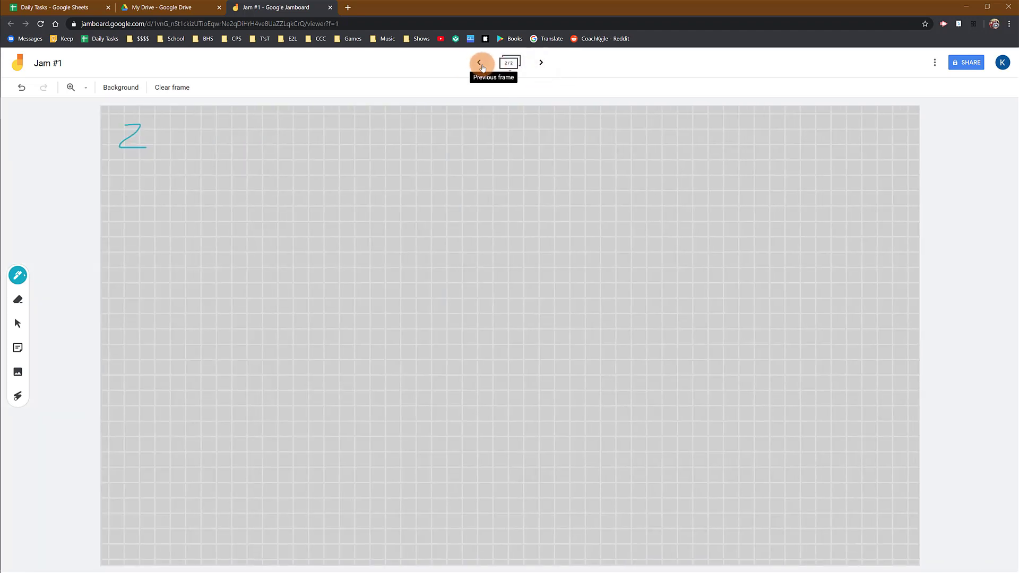
click(481, 64)
click(541, 63)
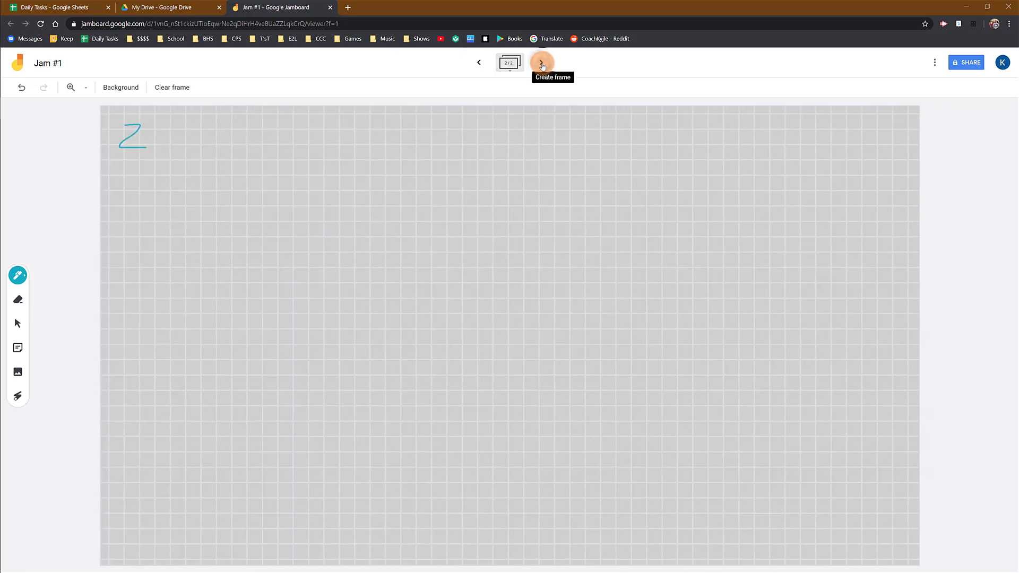
- Create blank frames after frame 2 until the jam has 12 frames
click(542, 64)
click(541, 63)
click(542, 64)
click(542, 63)
click(542, 64)
click(542, 63)
click(542, 64)
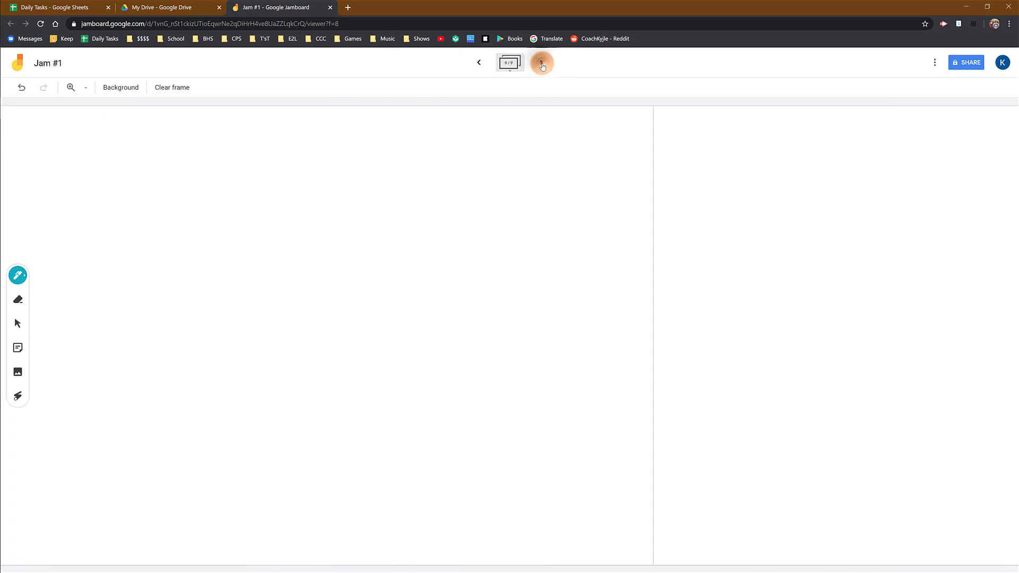
click(542, 64)
- Browse the frame overview from frame 12 through frame 8 back to the first frames, and open frame 2
click(510, 63)
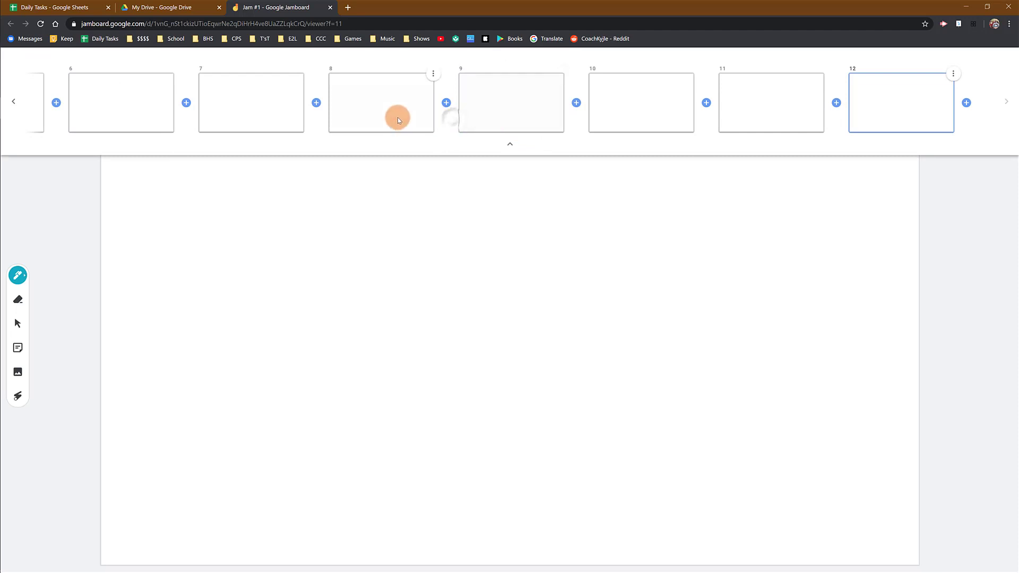
drag(398, 120, 441, 109)
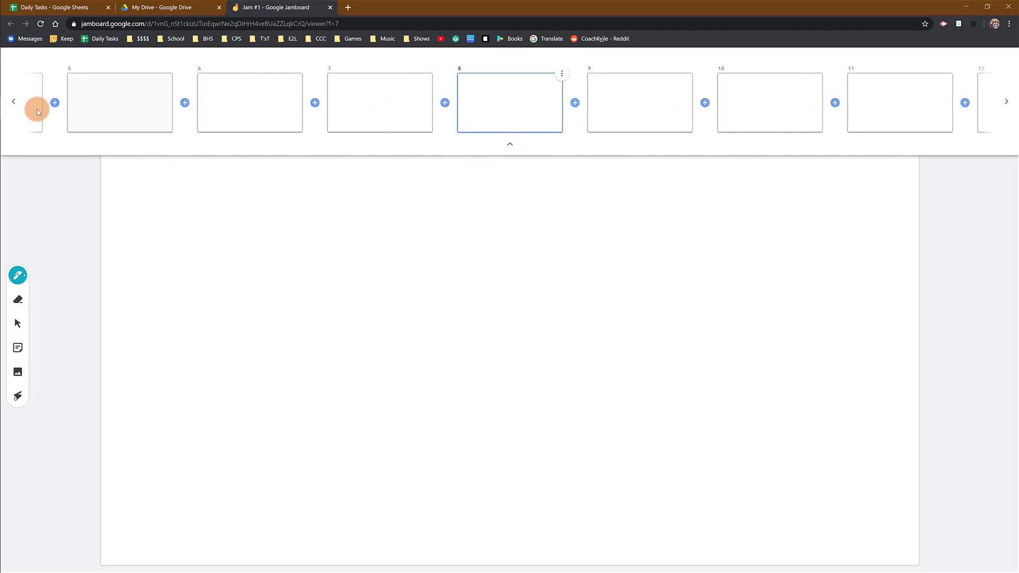
click(14, 106)
click(14, 106)
click(13, 106)
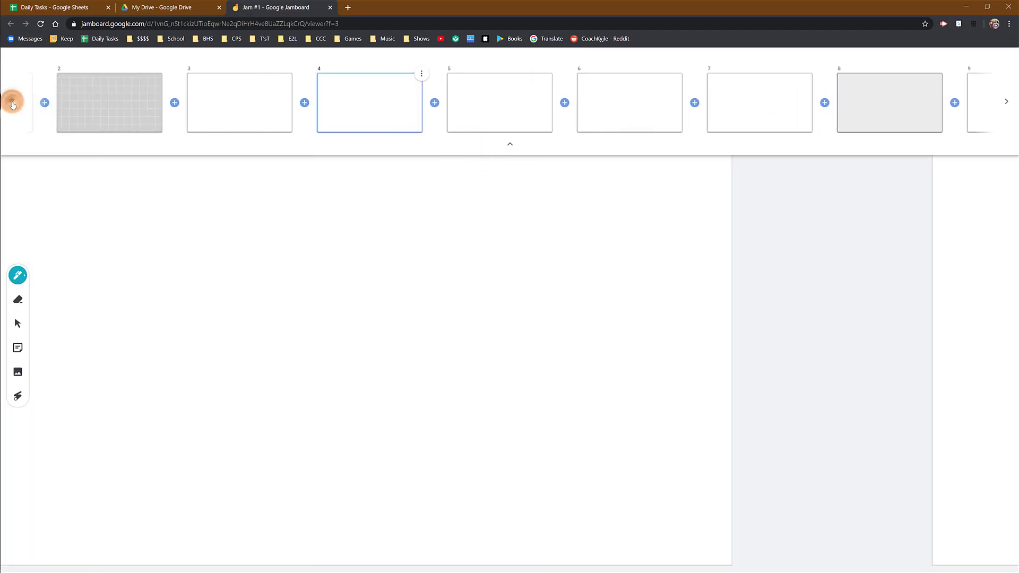
click(13, 104)
click(244, 100)
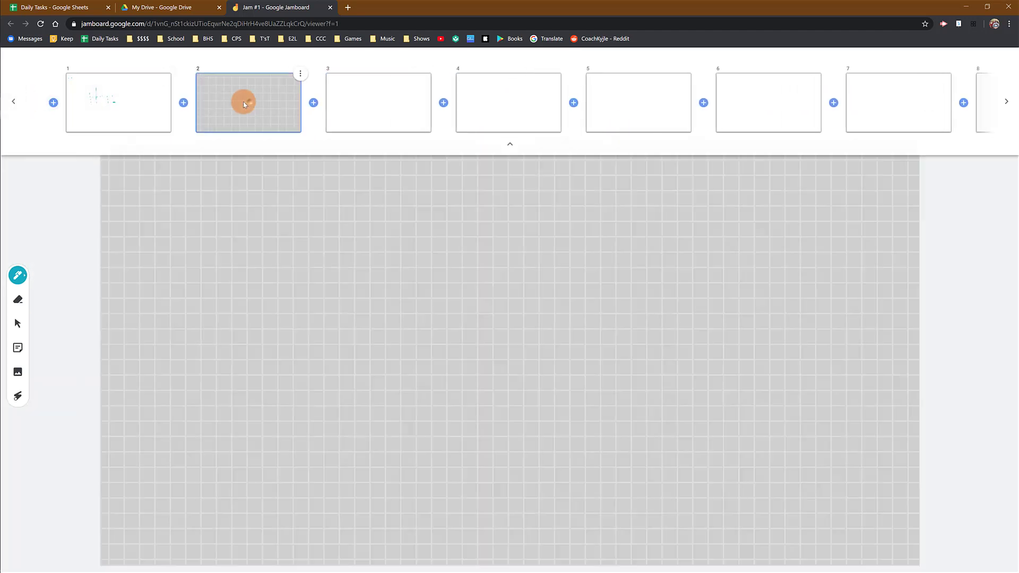
click(169, 106)
click(262, 109)
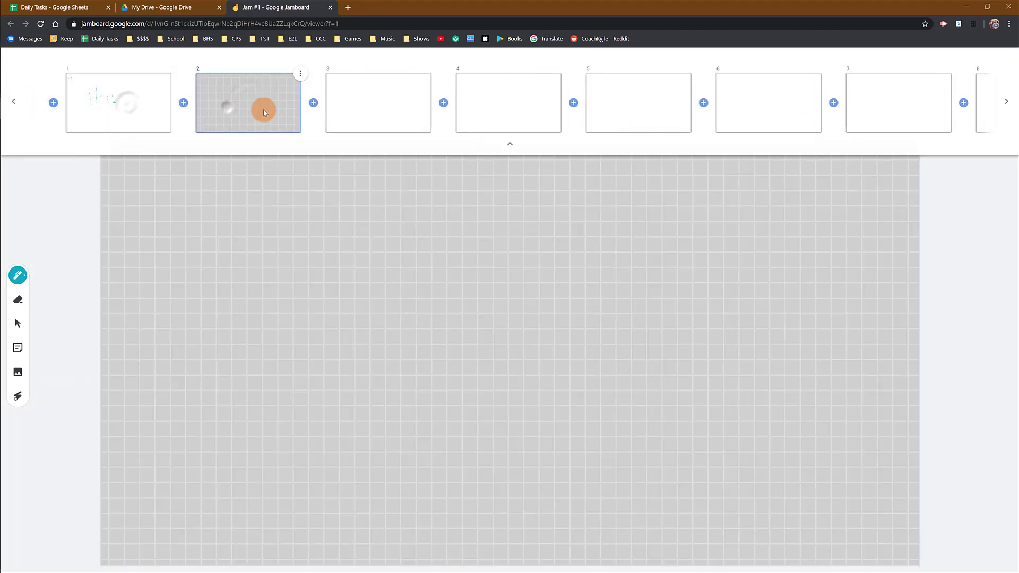
click(509, 150)
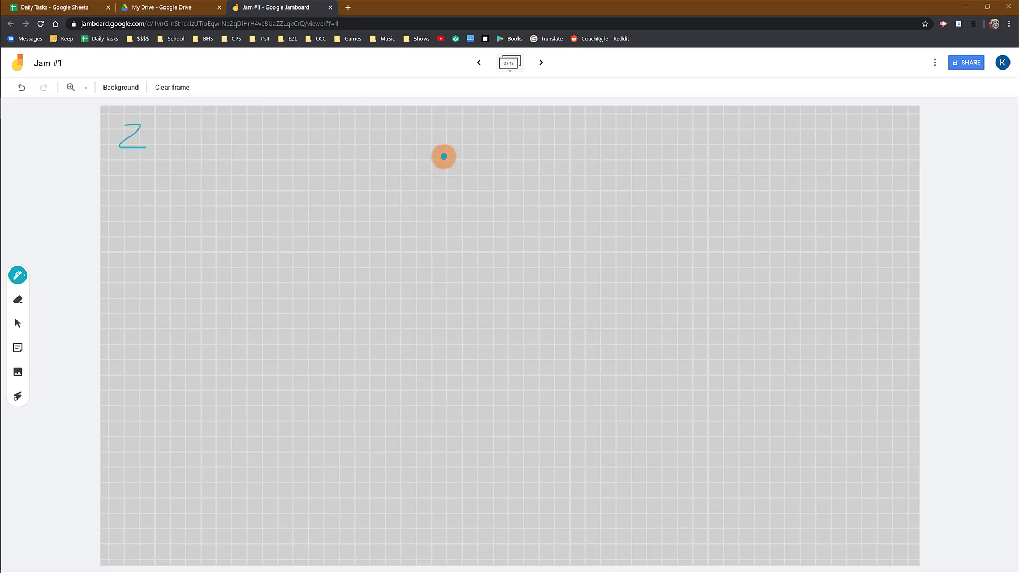
- Handwrite "Q:" near the top centre of frame 2, draw a long horizontal answer line below it, and check the frame's thumbnail
mouse_move(475, 137)
mouse_down()
mouse_move(501, 173)
mouse_move(459, 137)
mouse_move(516, 193)
mouse_up()
click(535, 171)
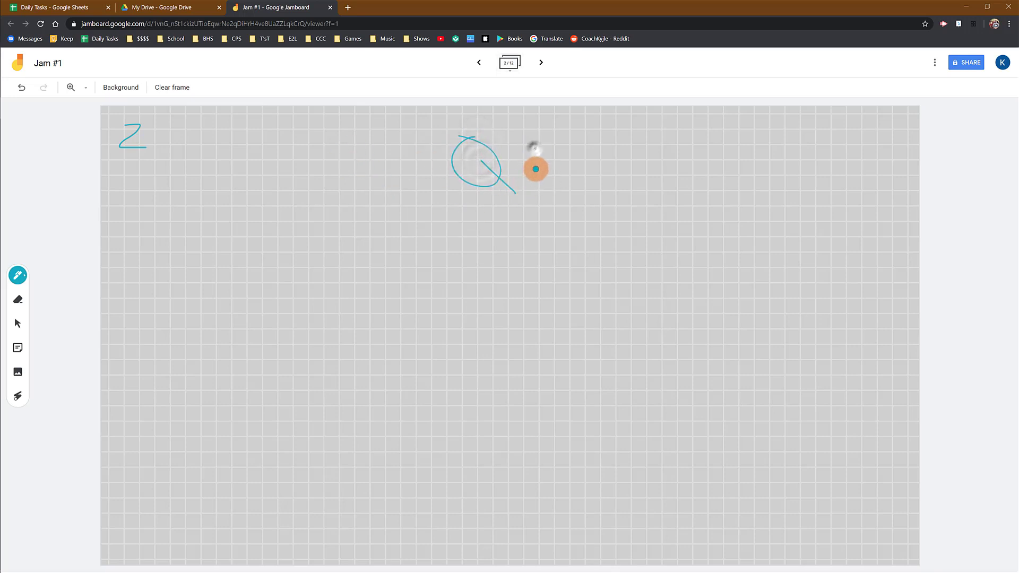
click(536, 150)
drag(318, 312, 676, 307)
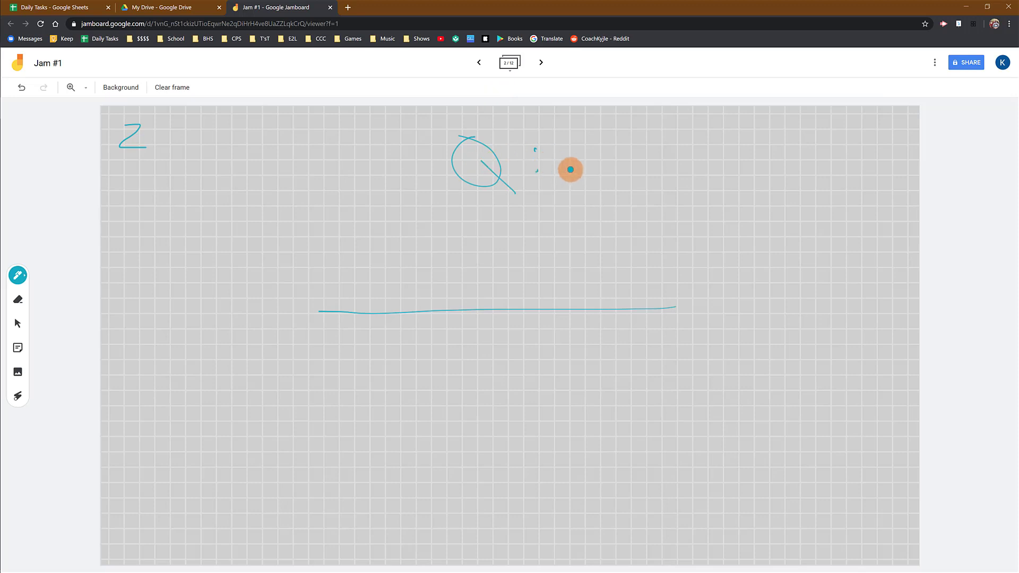
click(510, 64)
click(250, 96)
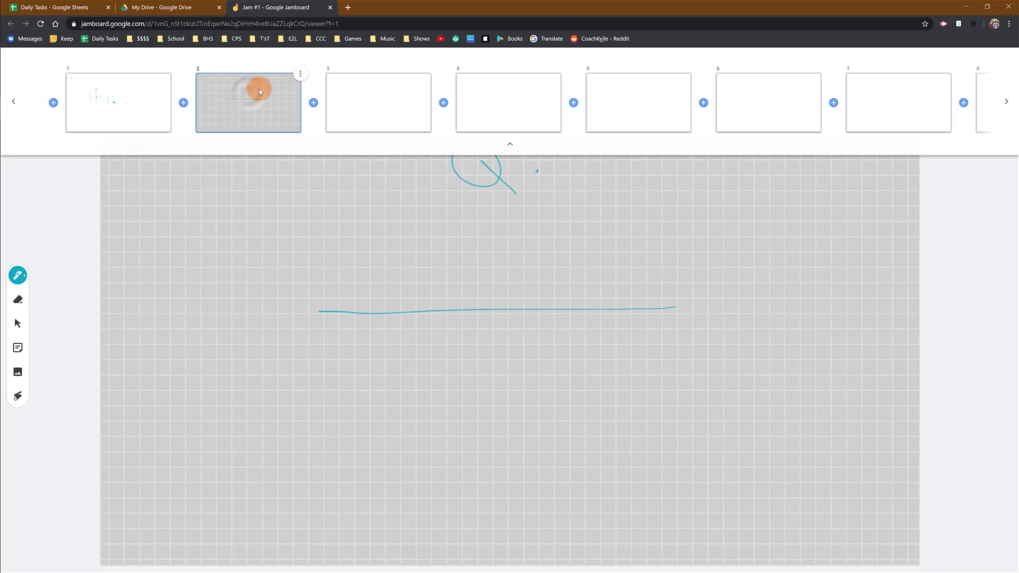
click(510, 143)
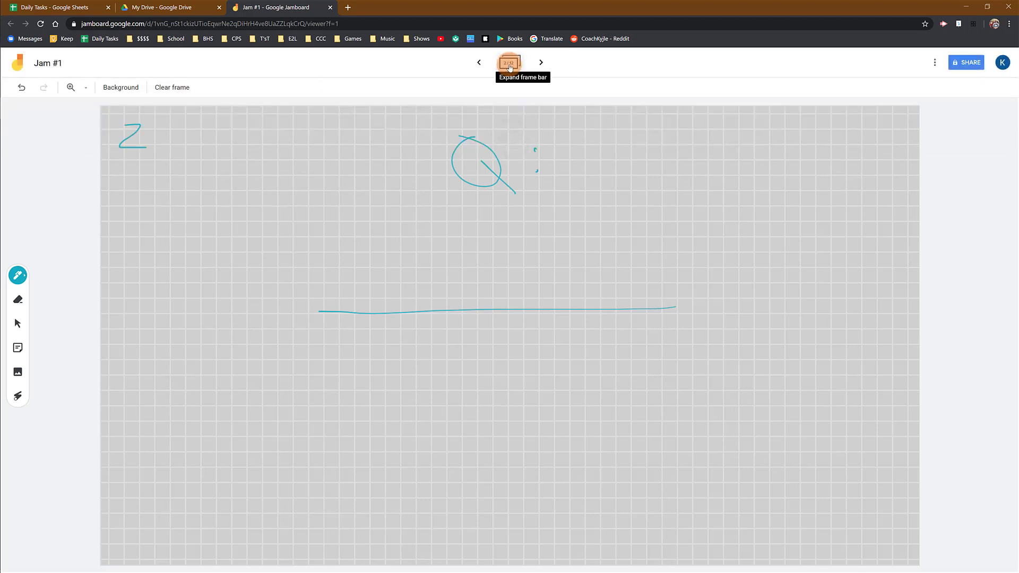
- Duplicate frame 2
click(510, 64)
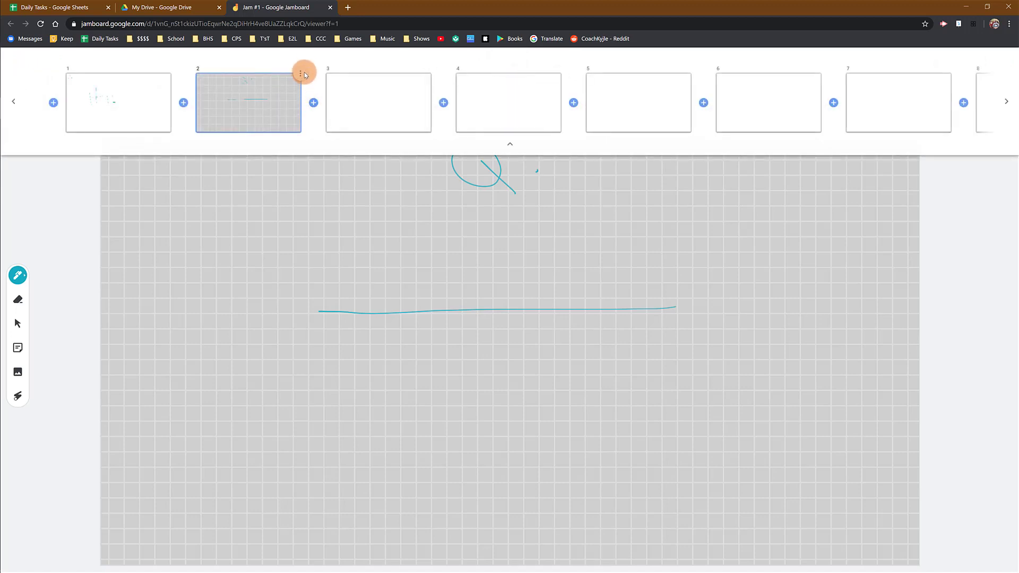
click(250, 90)
click(306, 77)
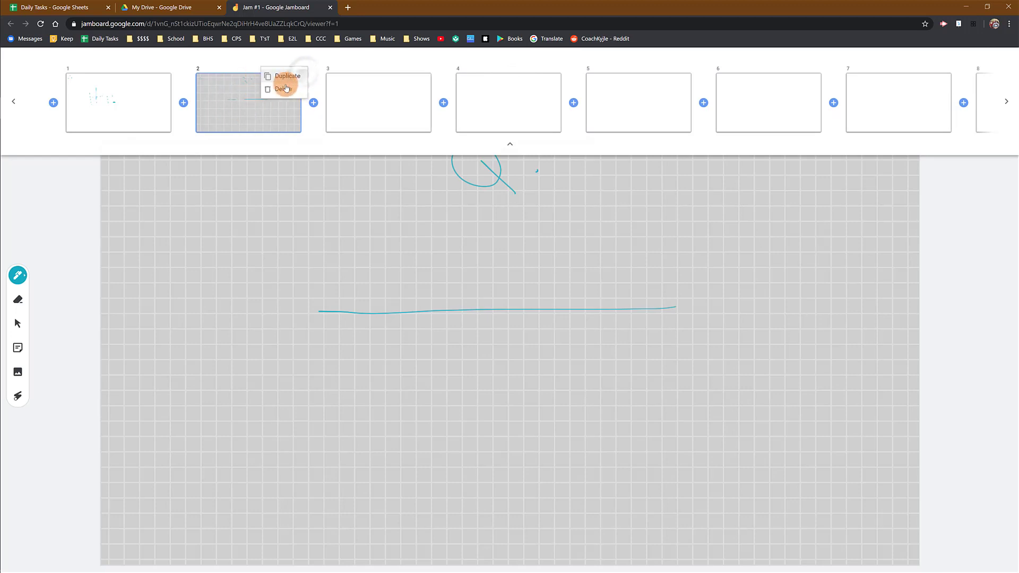
click(290, 78)
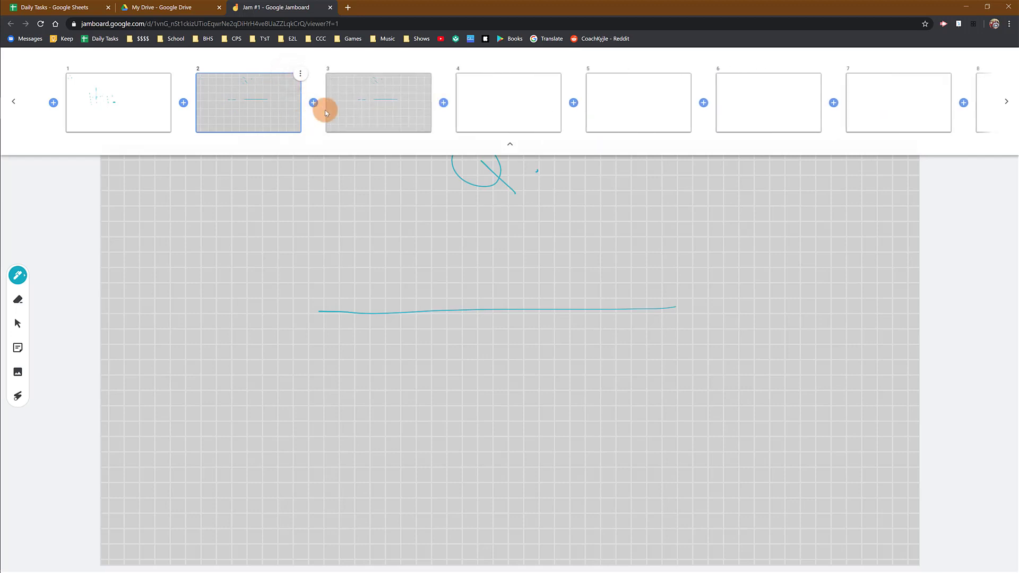
- Compare frame 2 with its duplicate and open the duplicate, frame 3
click(390, 94)
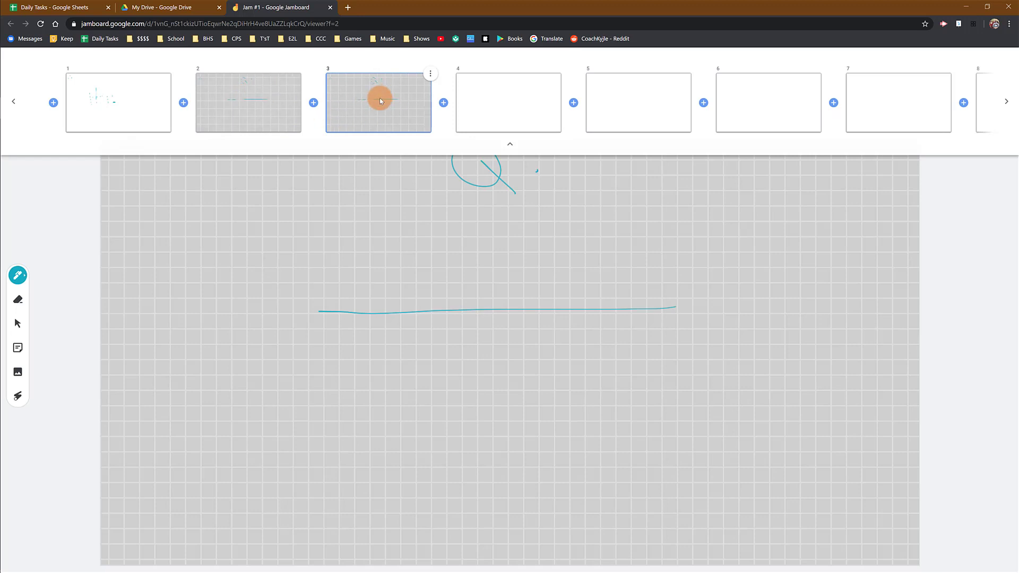
click(380, 97)
click(266, 104)
click(365, 103)
click(417, 178)
click(509, 145)
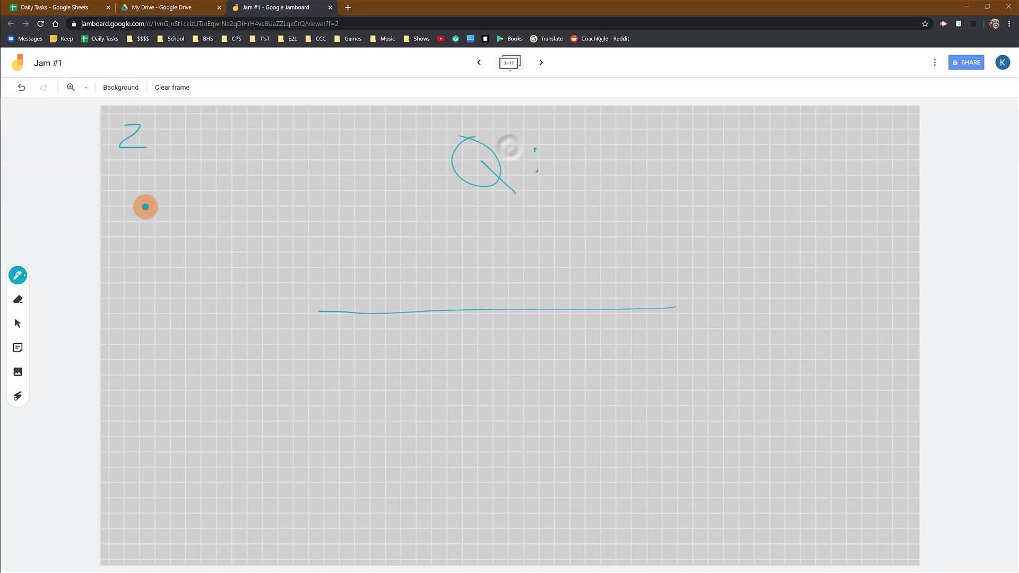
- Erase the handwritten 2 on frame 3, write a 3 in its place with the pen, and return to frame 2
click(18, 301)
mouse_move(148, 125)
mouse_down()
mouse_move(132, 155)
mouse_move(119, 132)
mouse_move(131, 144)
mouse_move(119, 158)
mouse_up()
click(18, 274)
click(477, 61)
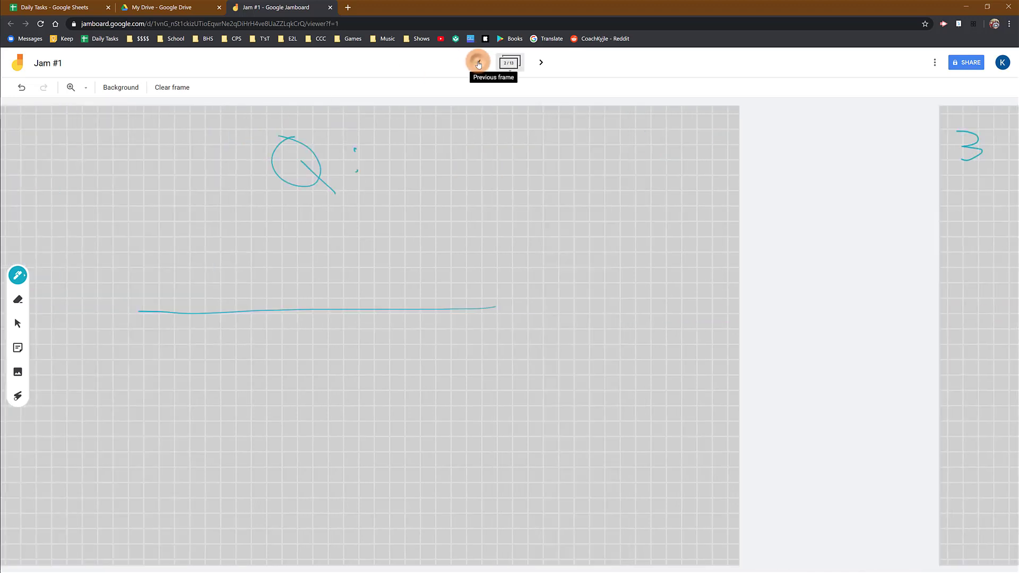
- Open frame 3 and draw a green wavy line with the pen below the handwritten 3
click(541, 62)
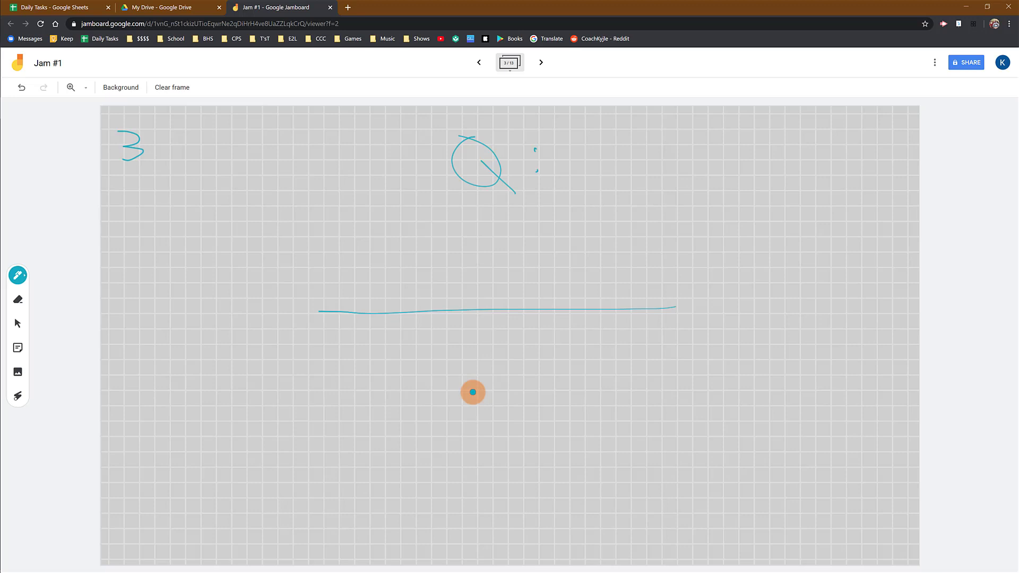
click(18, 275)
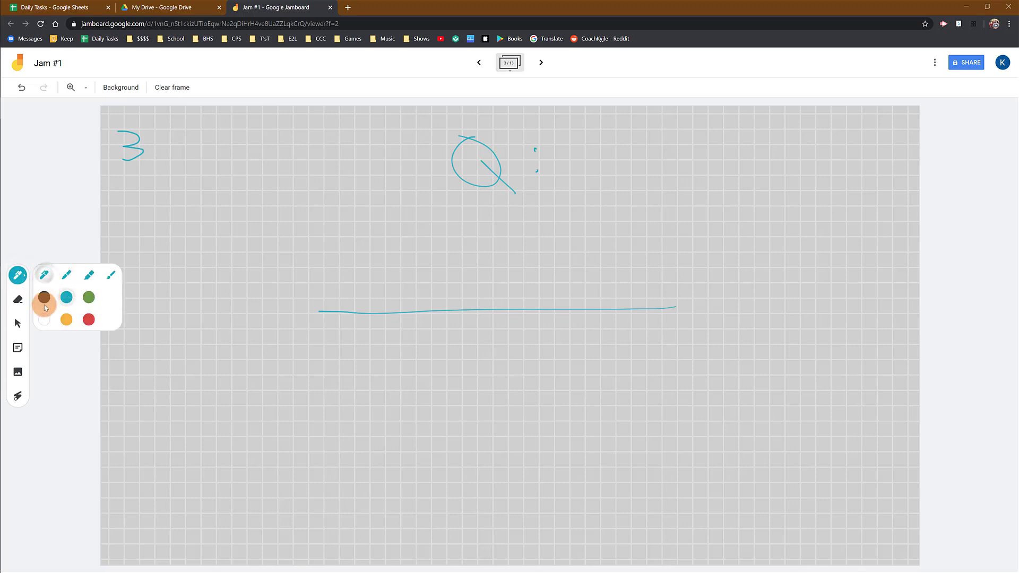
click(88, 298)
drag(167, 203, 338, 223)
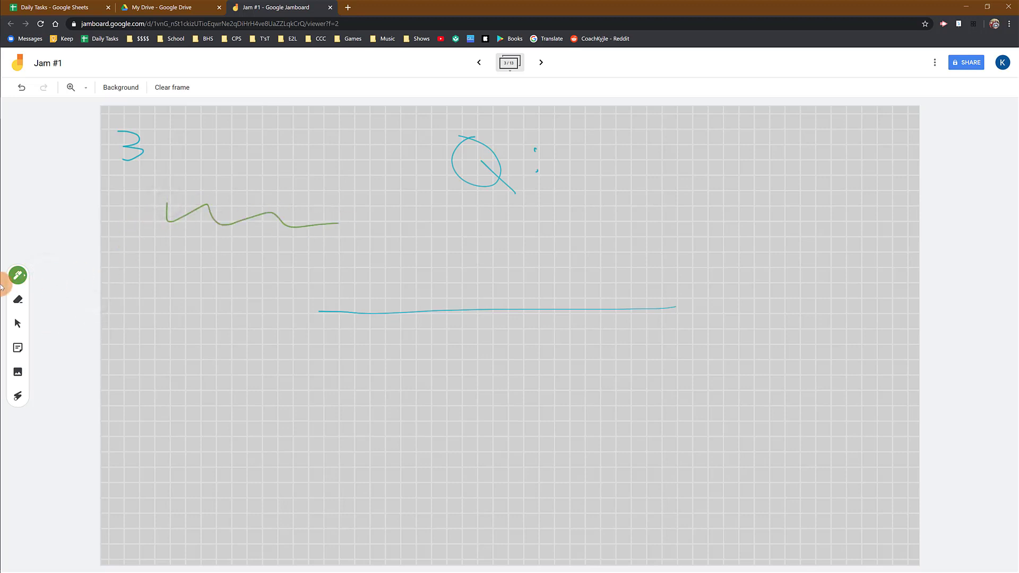
- Paint two long wavy green strokes across the middle of frame 3 with the Brush
click(18, 275)
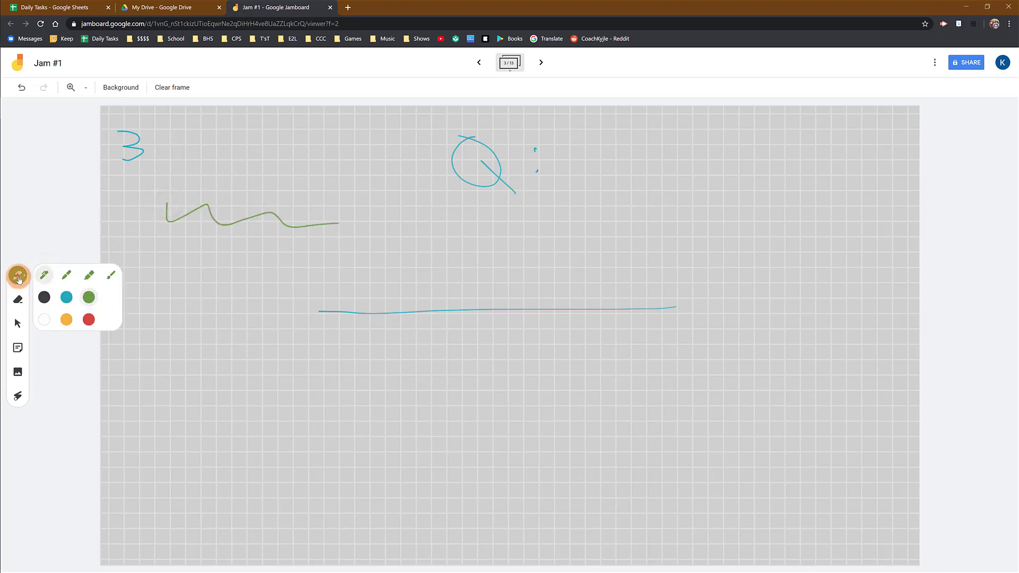
click(112, 276)
mouse_move(132, 255)
mouse_down()
mouse_move(142, 289)
mouse_move(374, 258)
mouse_move(777, 270)
mouse_move(646, 332)
mouse_move(318, 325)
mouse_up()
- Draw two long green highlighter strokes between the handwritten 3 and the area below the Q
click(19, 275)
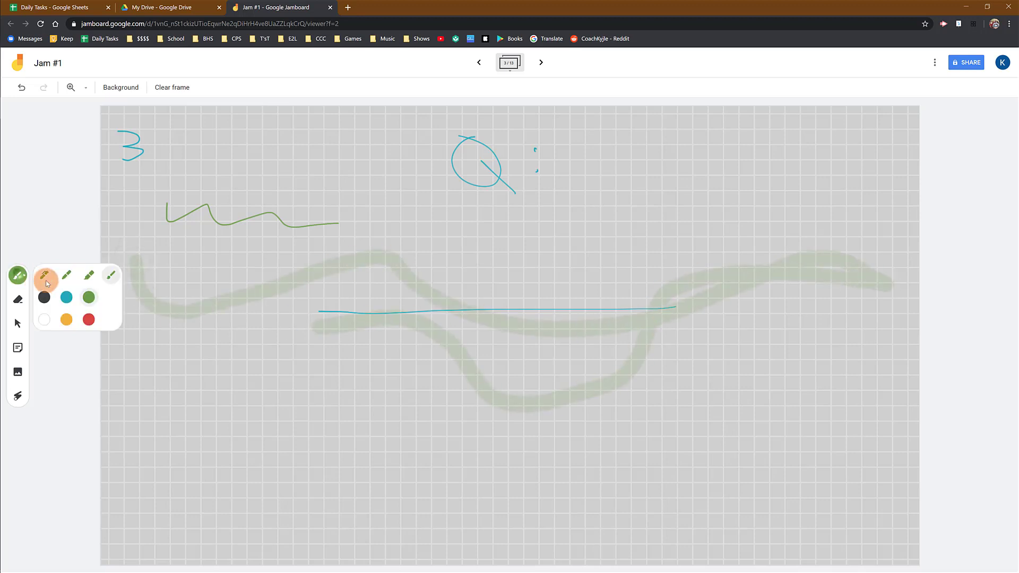
click(88, 274)
mouse_move(210, 154)
mouse_down()
mouse_move(462, 204)
mouse_move(586, 209)
mouse_up()
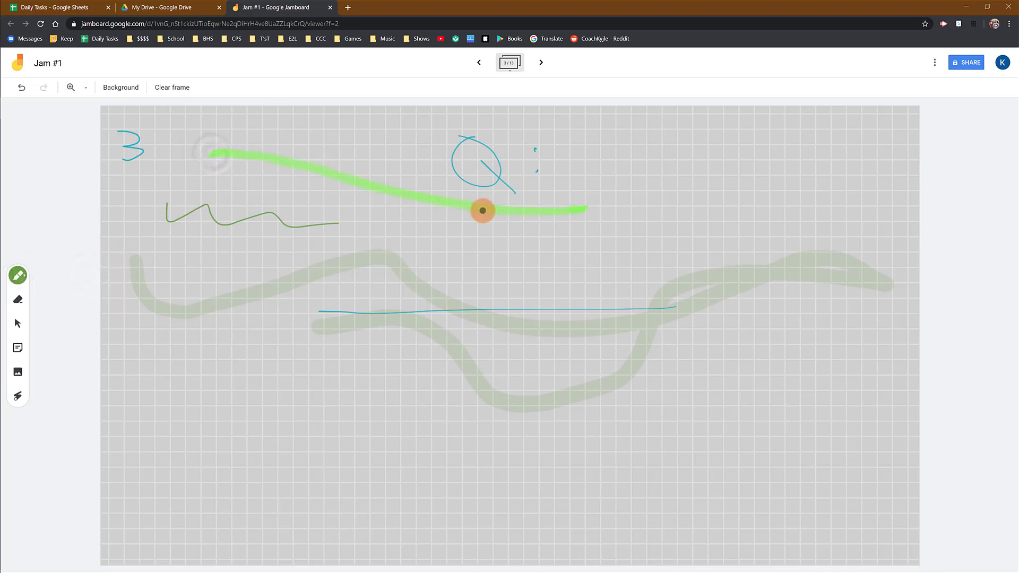
drag(483, 211, 218, 187)
- Draw a short green marker curve in the lower part of frame 3 and a long green marker line just above the blue answer line
click(18, 275)
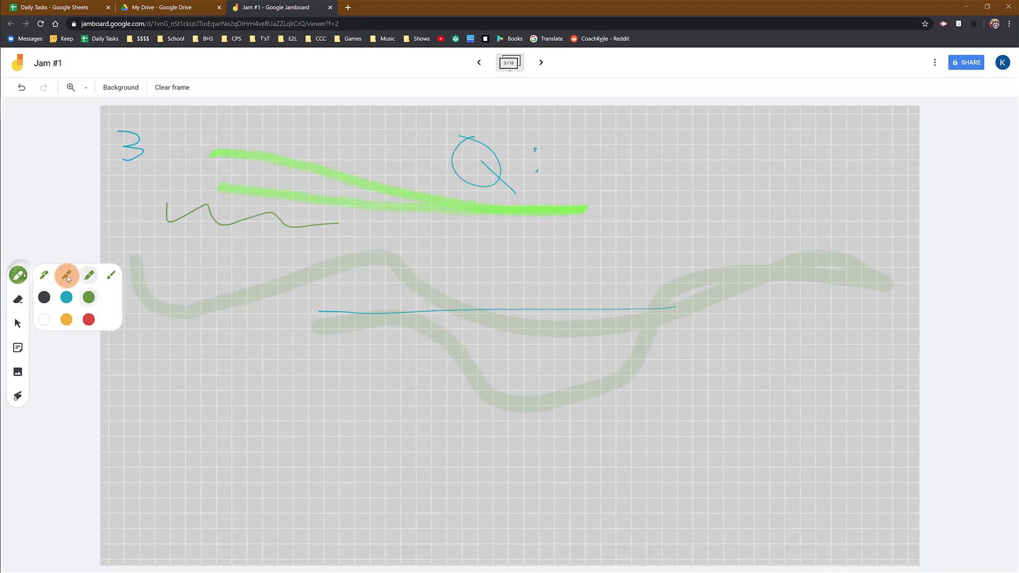
click(66, 276)
drag(219, 380, 304, 406)
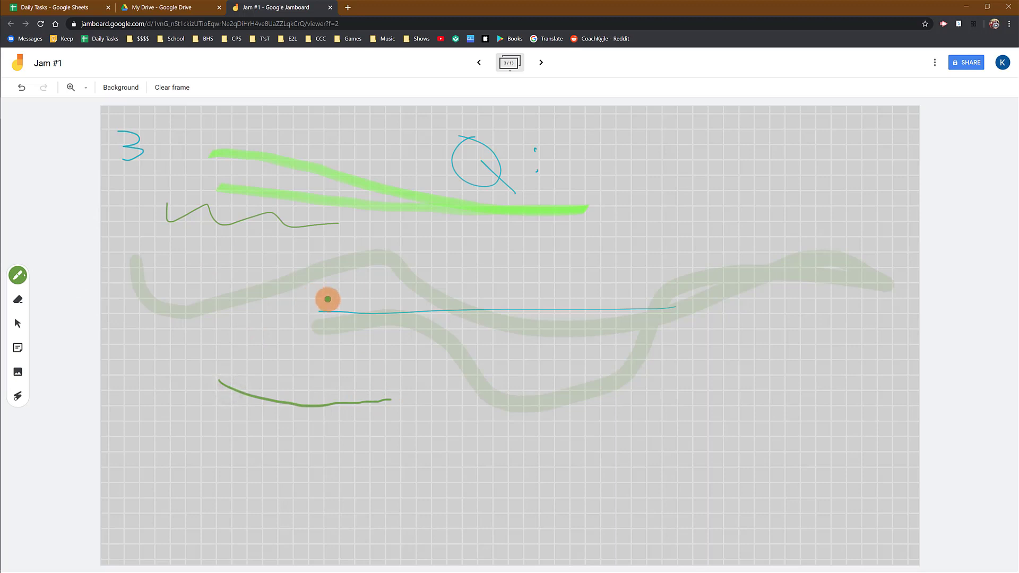
drag(318, 301, 662, 300)
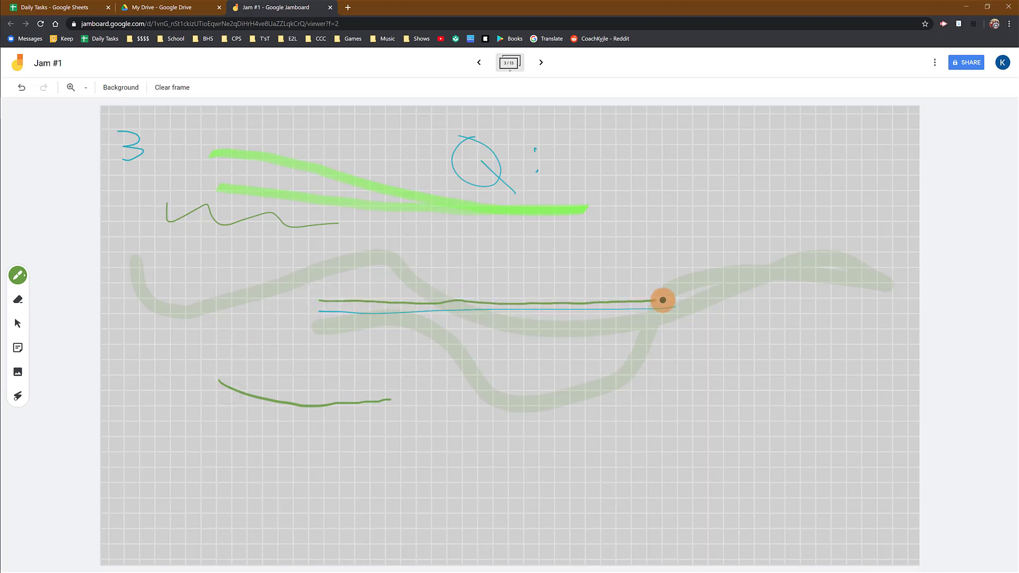
- Try several pen types and colors, and draw a blue highlighter stroke between the two green highlighter strokes
click(21, 278)
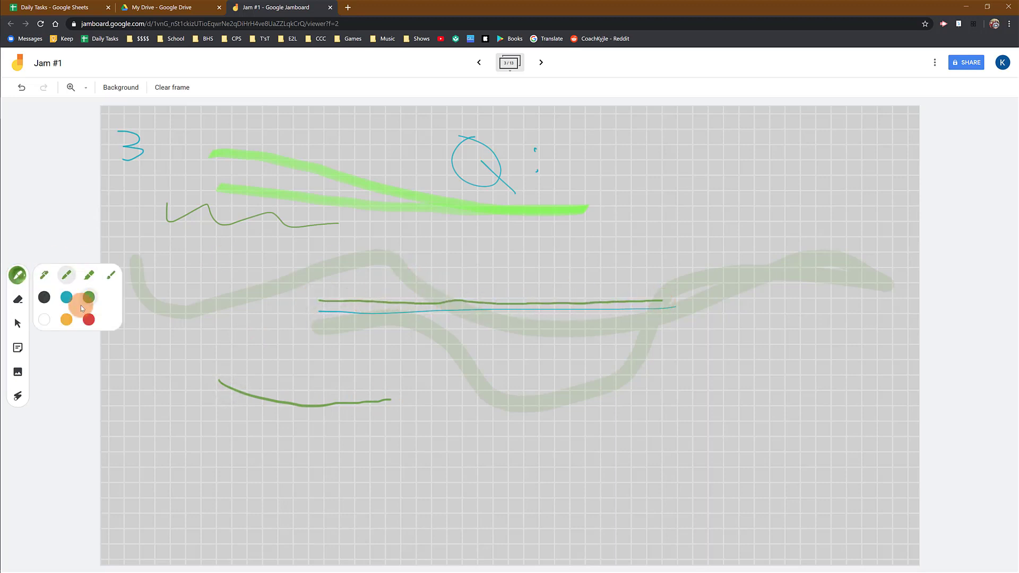
click(110, 277)
click(66, 277)
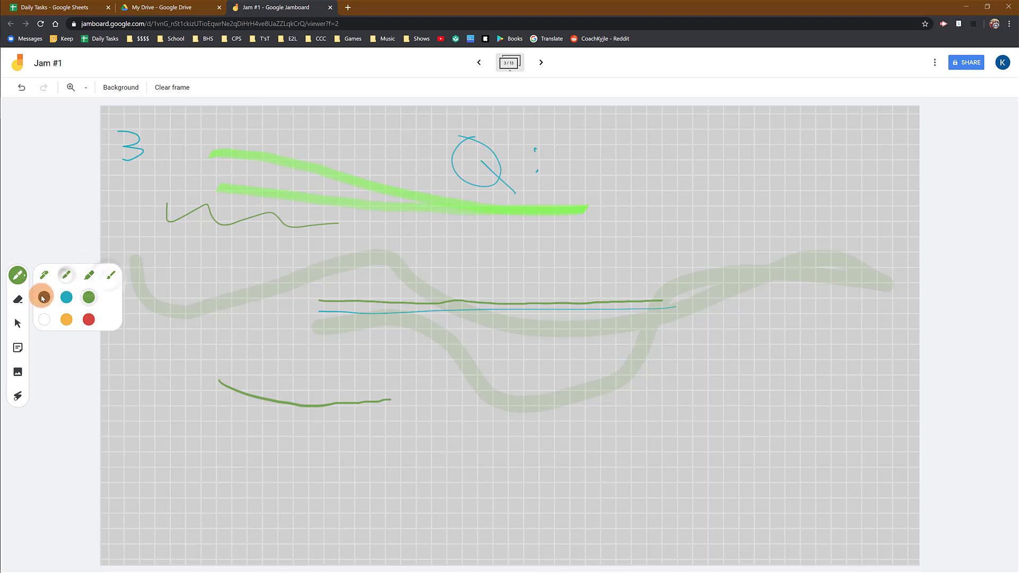
click(43, 298)
click(89, 276)
click(69, 299)
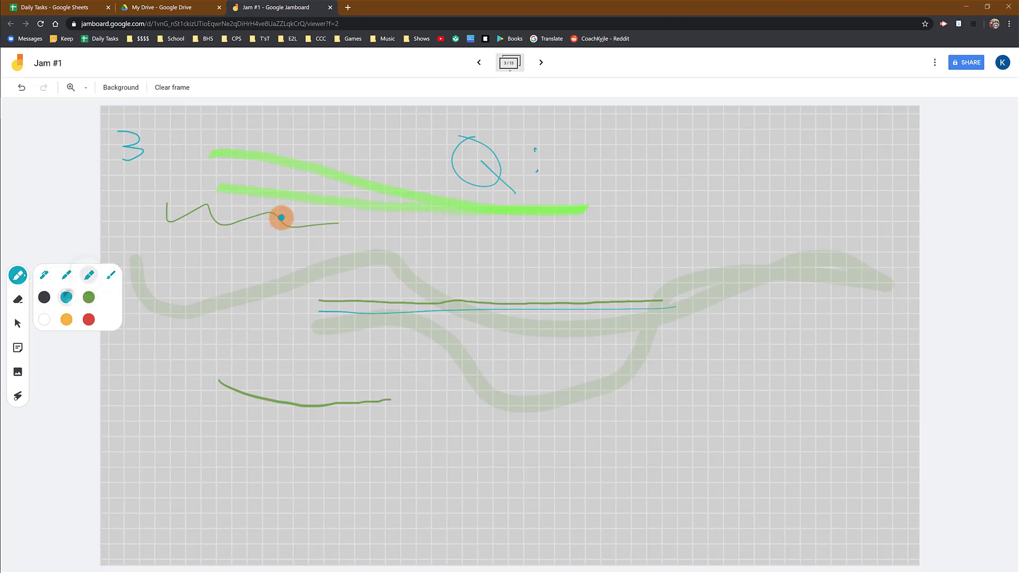
drag(234, 173, 443, 201)
- Draw a red highlighter stroke below the green ones and switch back to the thin pen in red
click(20, 276)
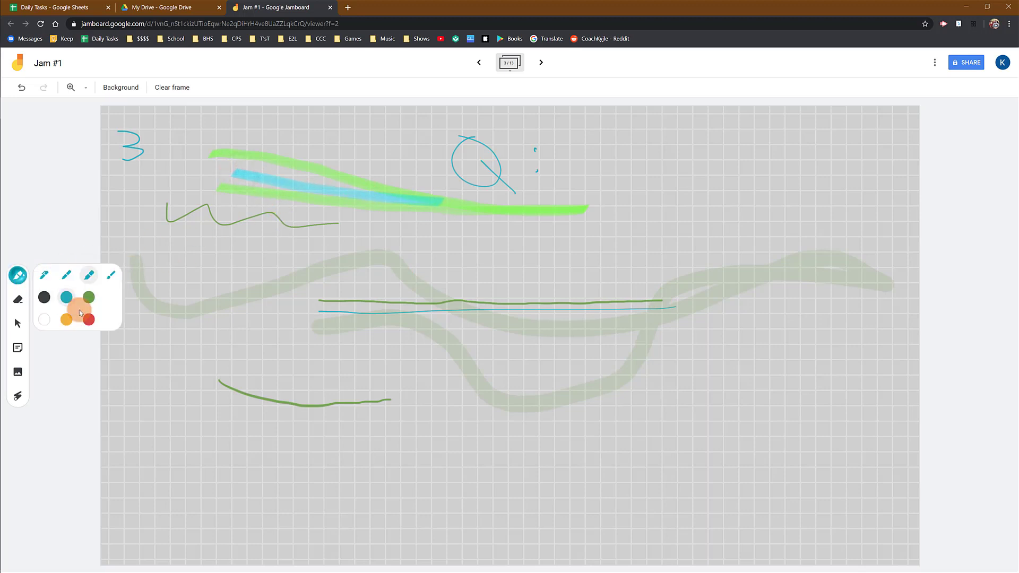
click(88, 319)
drag(231, 199, 433, 254)
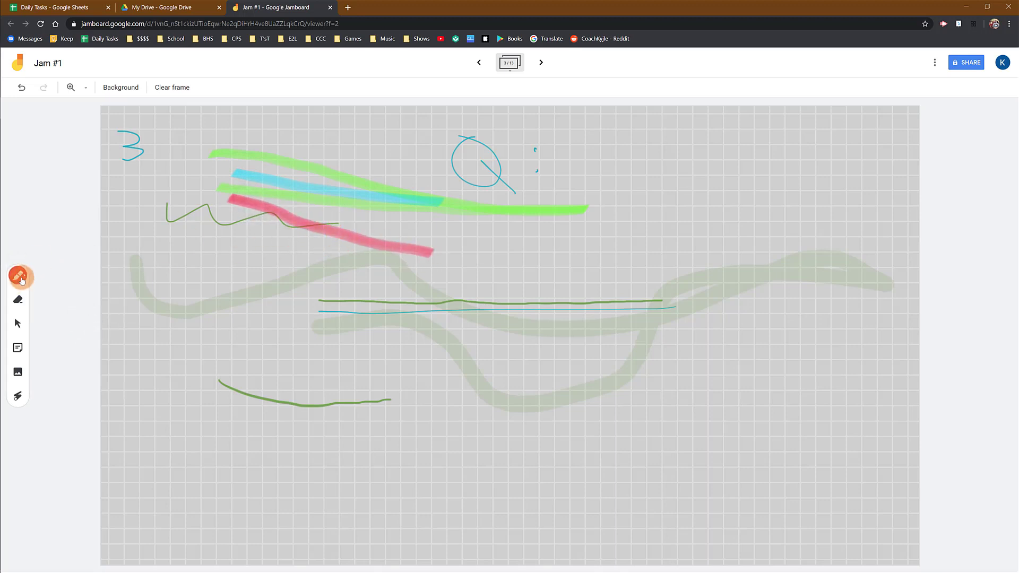
click(19, 283)
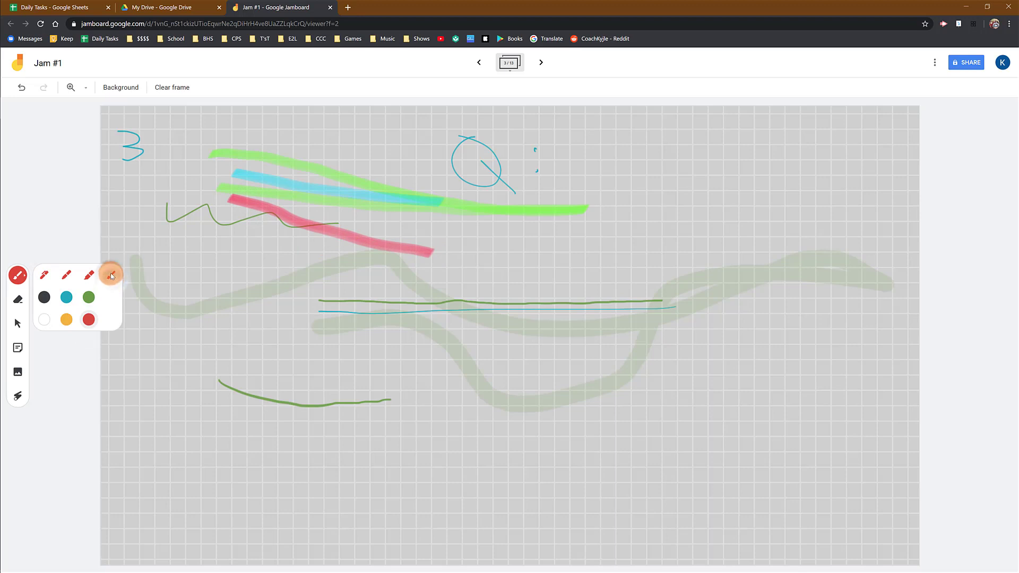
click(40, 280)
- Erase the handwritten 3, the thin green wavy line and the left ends of the highlighter and upper brush strokes
click(18, 302)
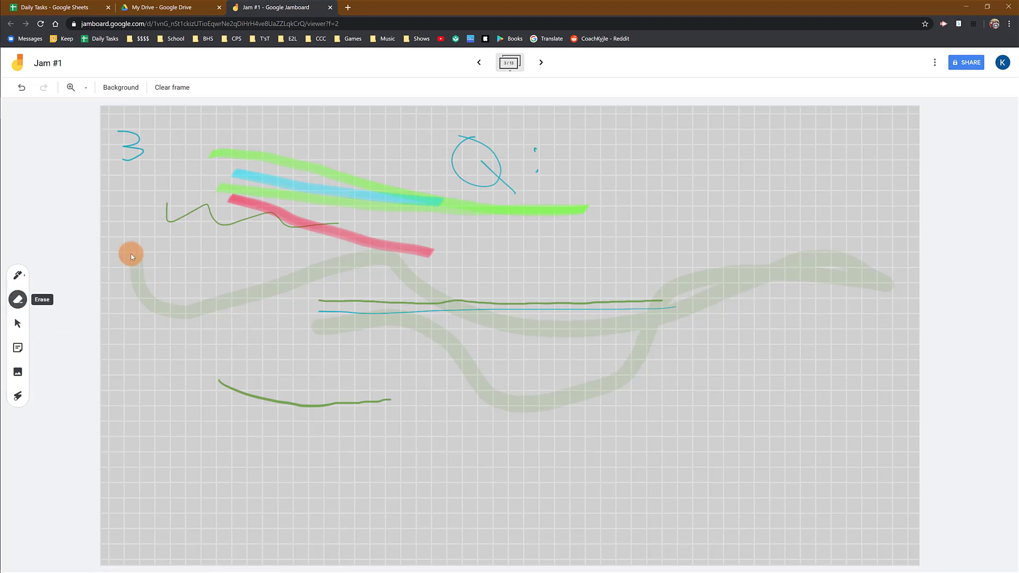
mouse_move(132, 255)
mouse_down()
mouse_move(236, 207)
mouse_move(318, 193)
mouse_move(262, 223)
mouse_move(225, 220)
mouse_move(255, 154)
mouse_move(284, 168)
mouse_move(282, 215)
mouse_move(318, 167)
mouse_move(325, 182)
mouse_move(312, 233)
mouse_move(334, 229)
mouse_move(355, 189)
mouse_move(341, 221)
mouse_move(379, 183)
mouse_move(365, 233)
mouse_move(345, 240)
mouse_move(255, 150)
mouse_move(215, 202)
mouse_move(230, 142)
mouse_move(223, 197)
mouse_move(219, 143)
mouse_move(219, 227)
mouse_move(186, 216)
mouse_move(109, 142)
mouse_move(141, 289)
mouse_move(152, 298)
mouse_move(145, 309)
mouse_up()
- Try to select the remaining red highlighter stroke with the Select tool
click(18, 326)
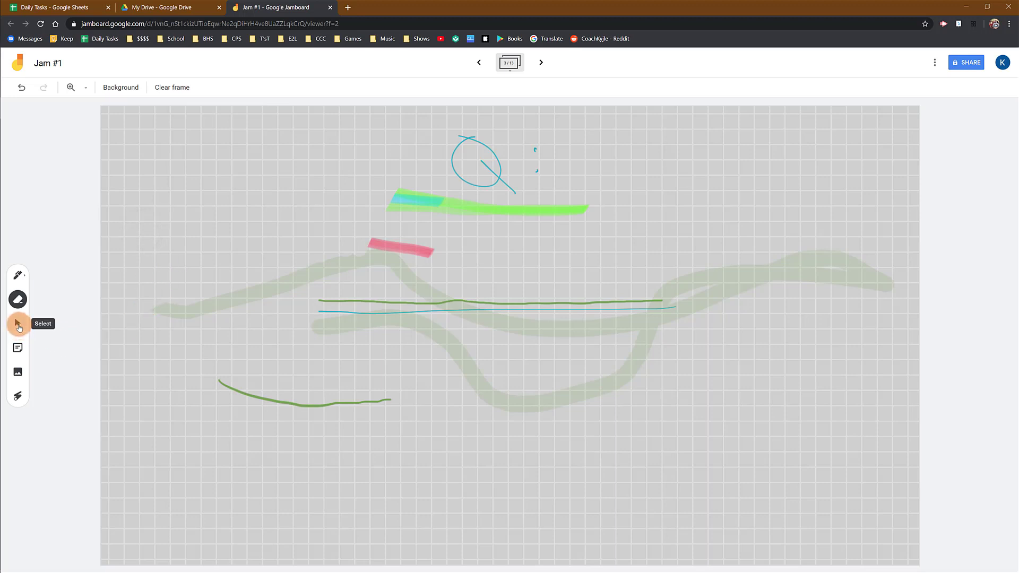
click(19, 328)
click(382, 245)
click(624, 231)
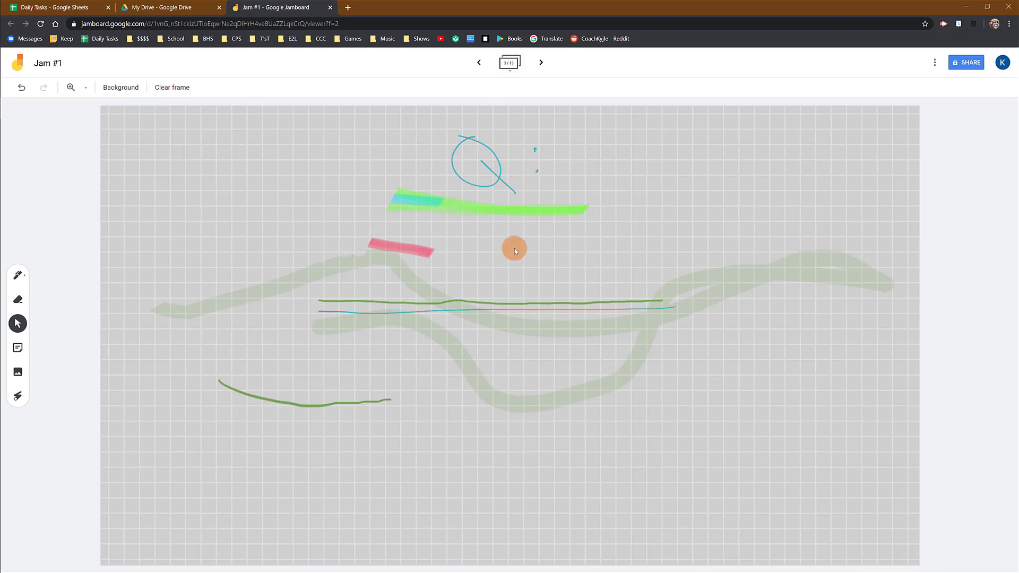
- Add a green sticky note reading "Hello!" after previewing blue, pink, orange and transparent, and close the note dialog
click(19, 349)
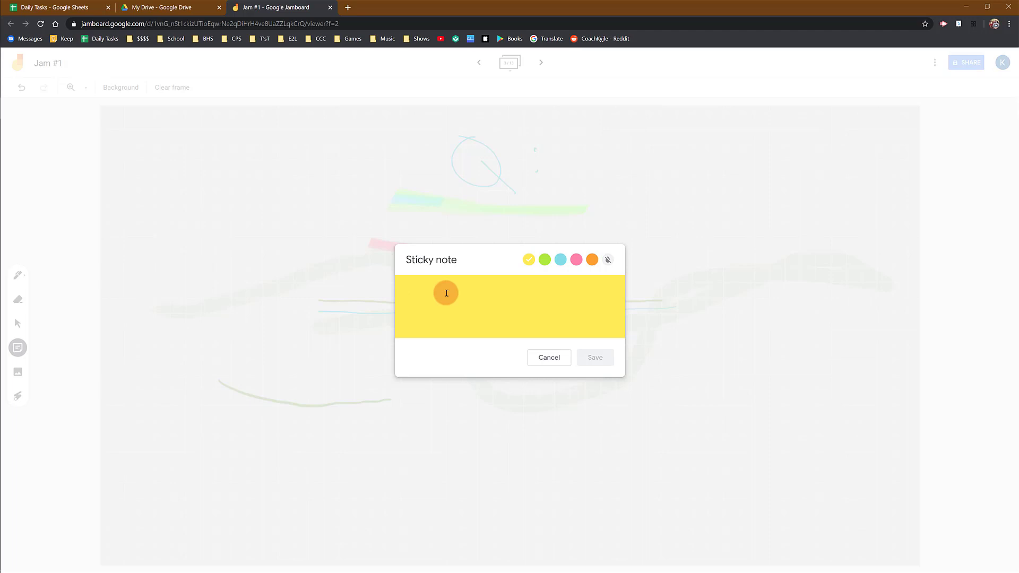
text(Hello!)
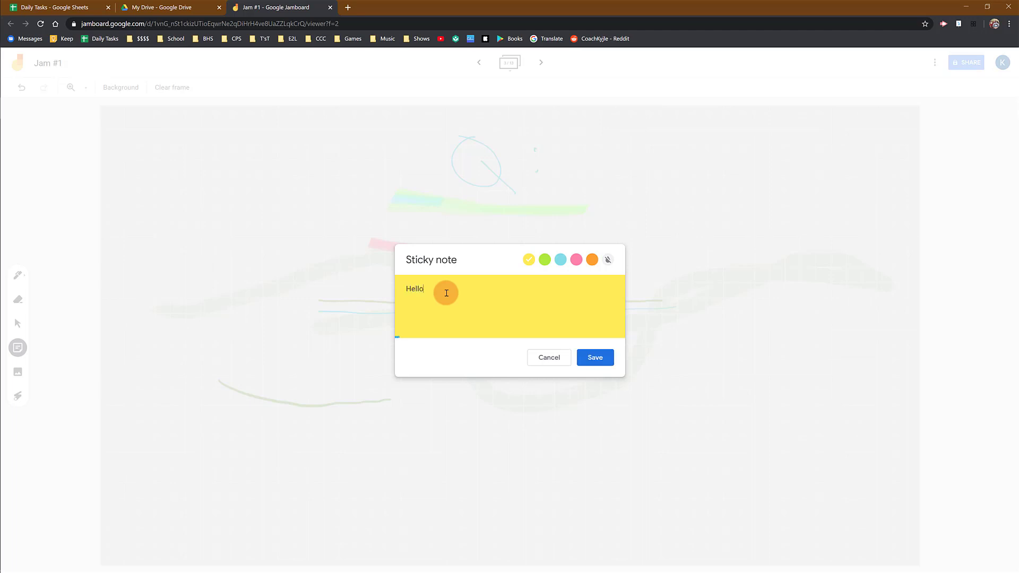
click(561, 260)
click(576, 260)
click(595, 261)
click(605, 262)
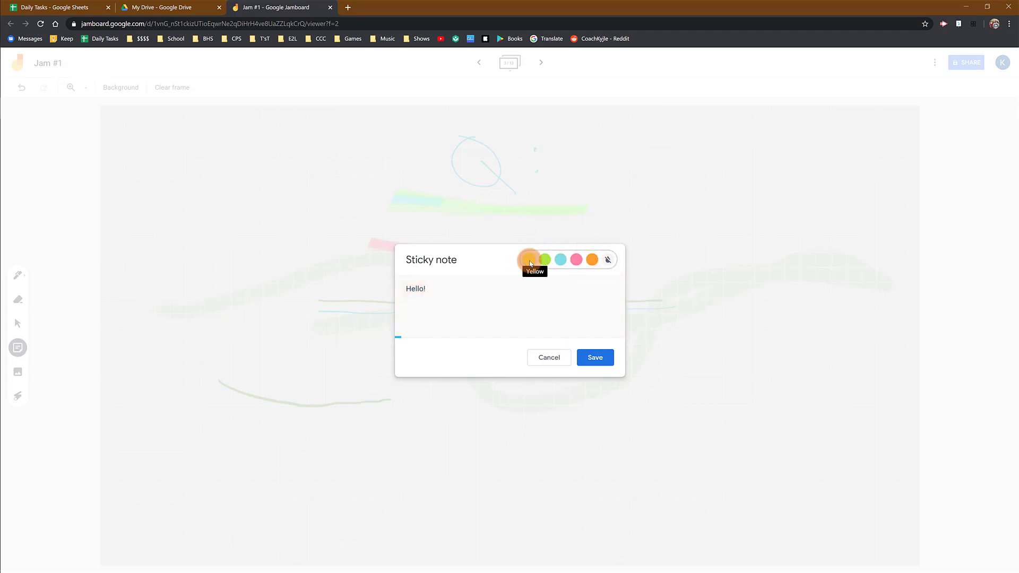
click(546, 260)
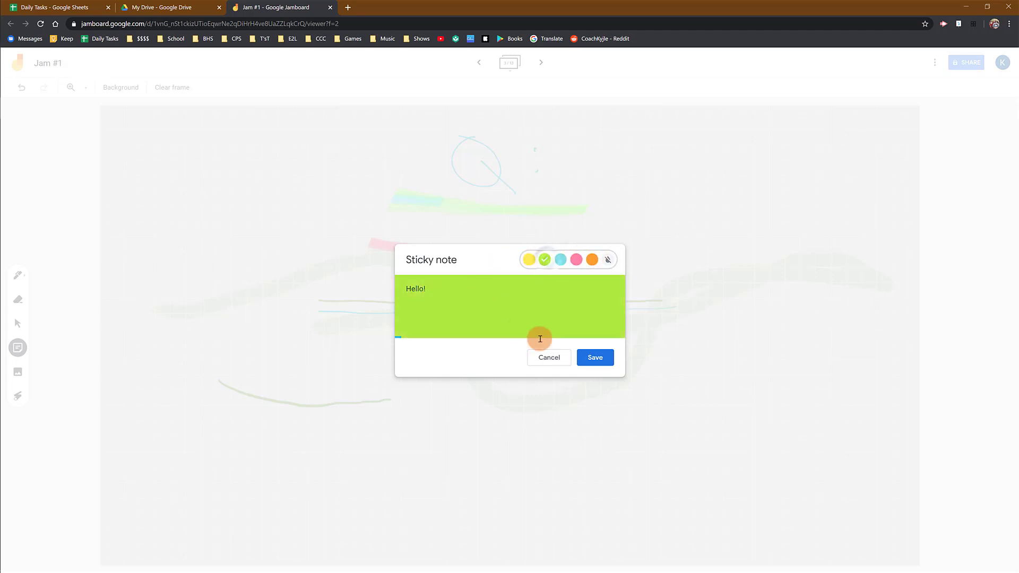
click(598, 357)
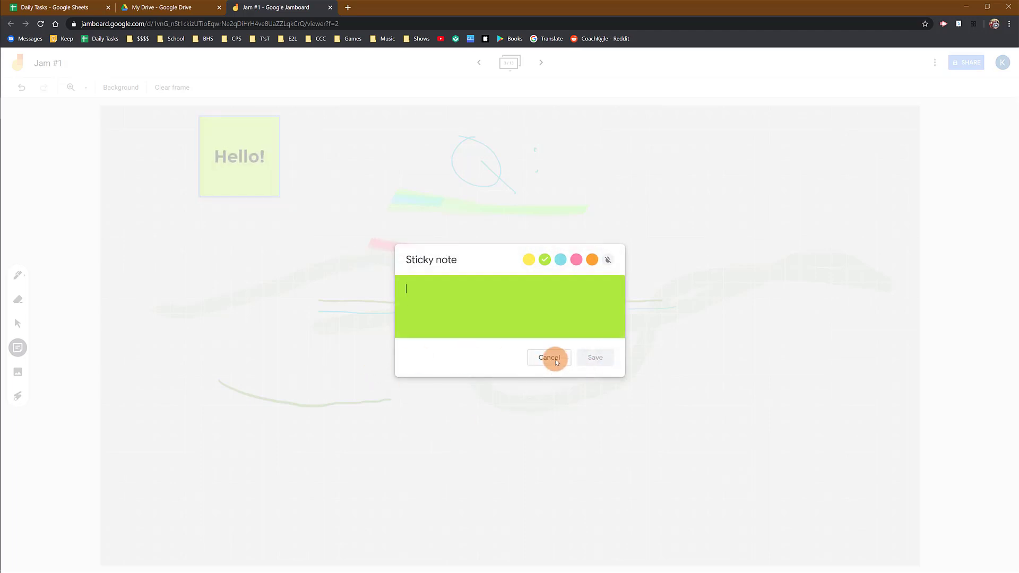
click(556, 361)
- Move the Hello! sticky note toward the frame's upper-left corner, tilt it slightly counterclockwise and shrink it a little
click(255, 170)
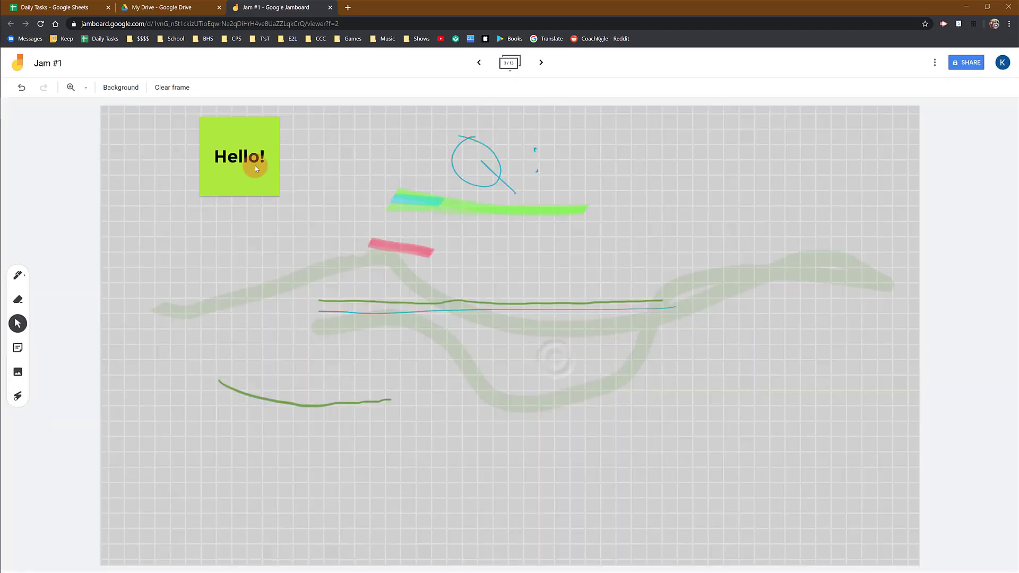
drag(241, 168, 191, 182)
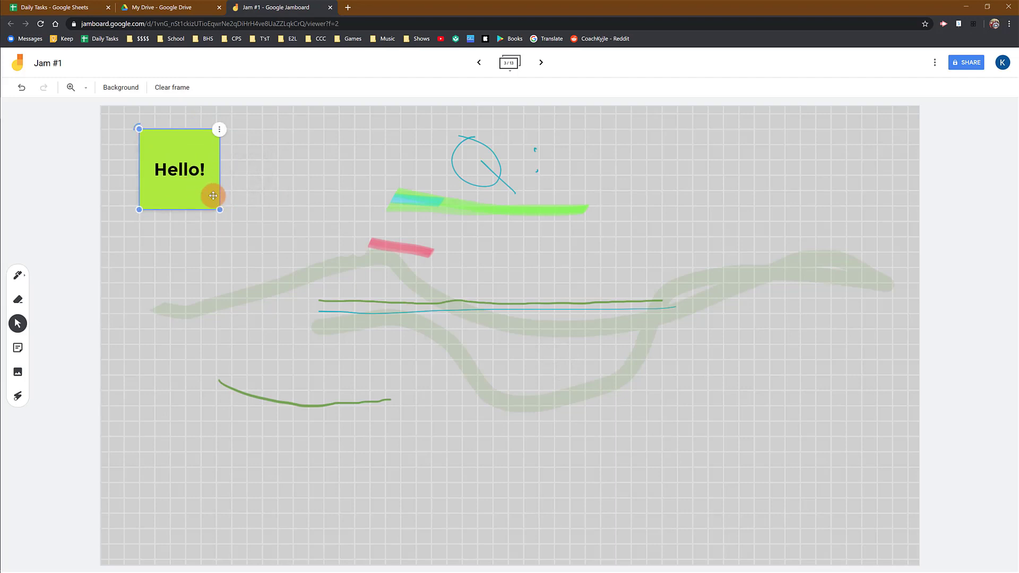
mouse_move(147, 127)
mouse_down()
mouse_move(175, 125)
mouse_move(136, 141)
mouse_move(133, 166)
mouse_move(153, 134)
mouse_move(135, 132)
mouse_up()
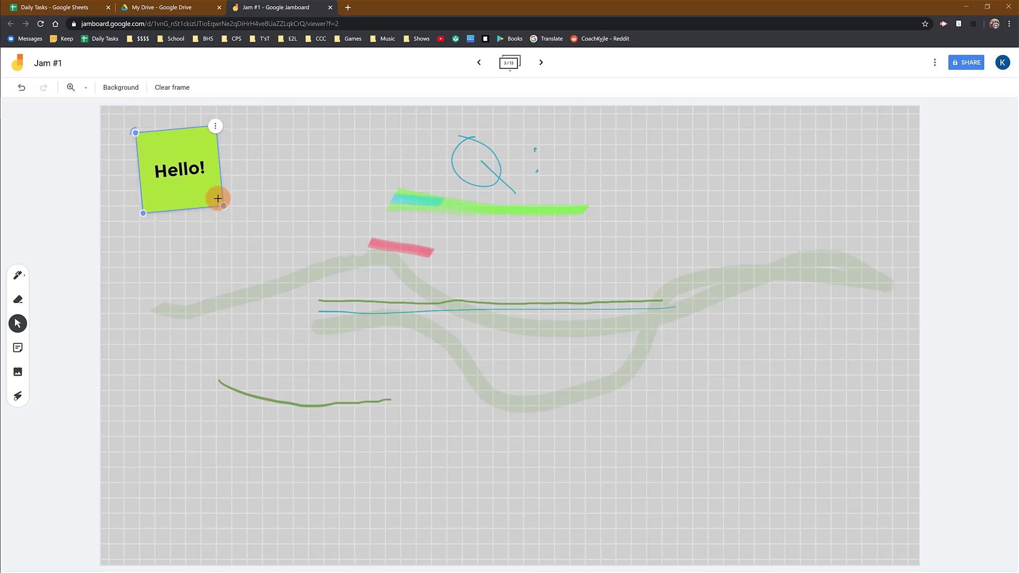
mouse_move(218, 199)
mouse_down()
mouse_move(168, 159)
mouse_move(212, 182)
mouse_move(214, 197)
mouse_up()
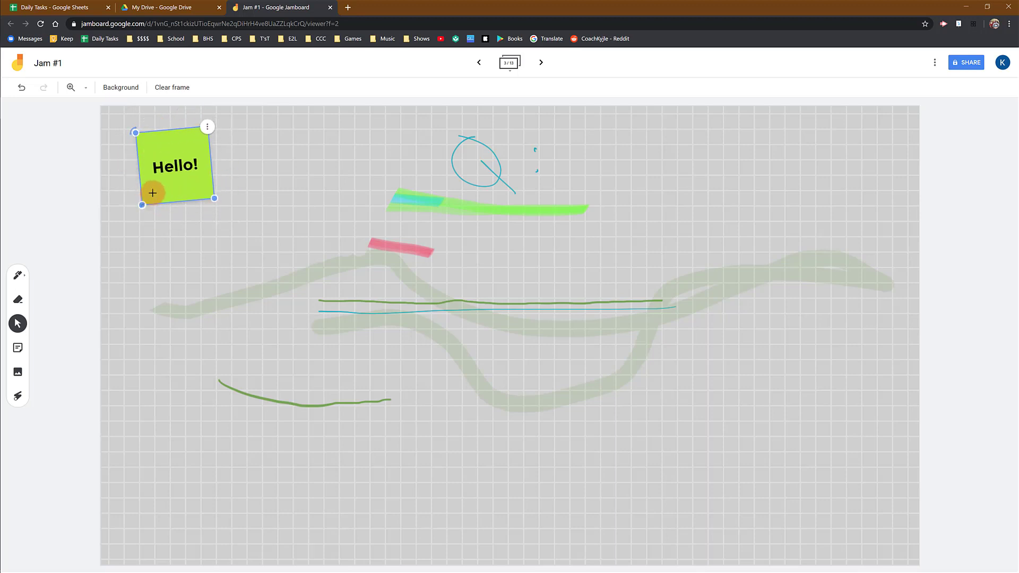
drag(153, 192, 179, 198)
- Open the Hello! sticky note for editing and save it
click(220, 140)
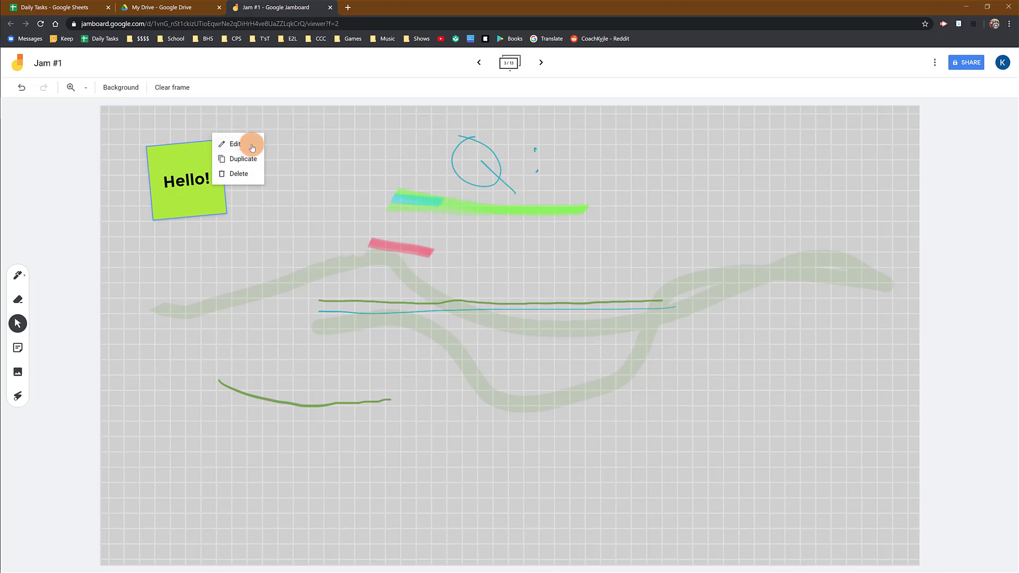
click(248, 148)
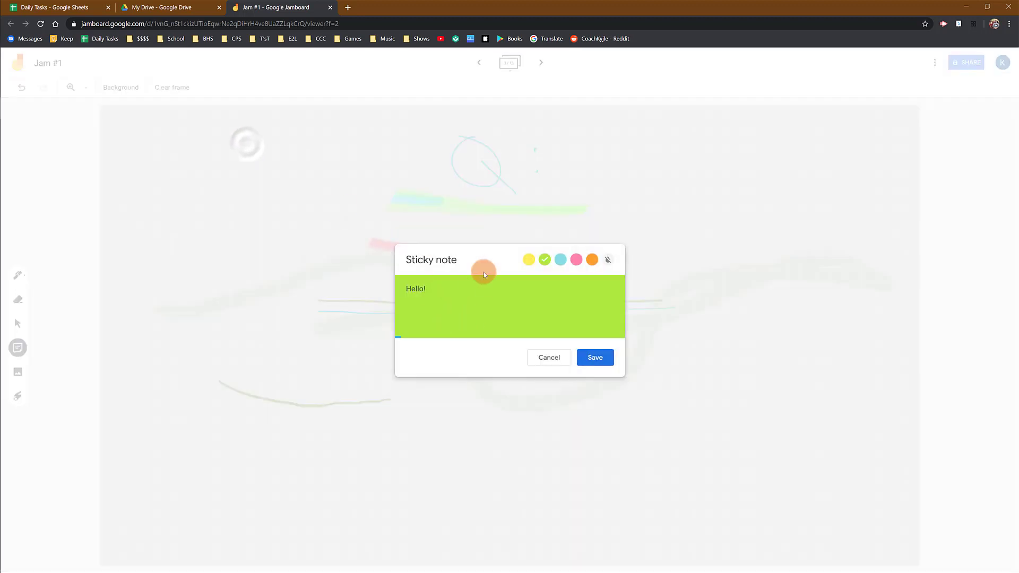
click(595, 358)
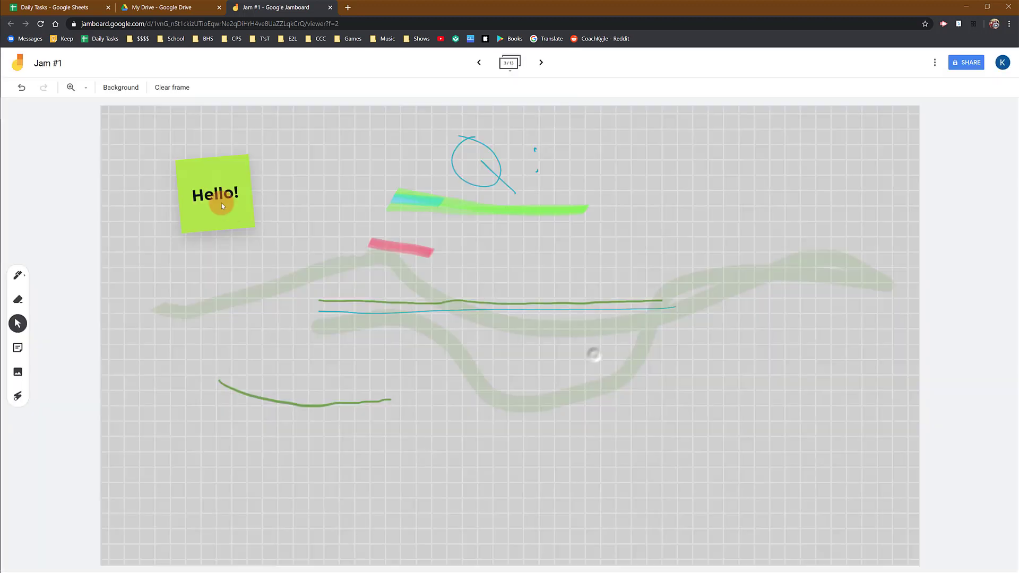
- Duplicate the Hello! sticky note beside the original and delete the copy
click(220, 141)
click(220, 144)
click(253, 161)
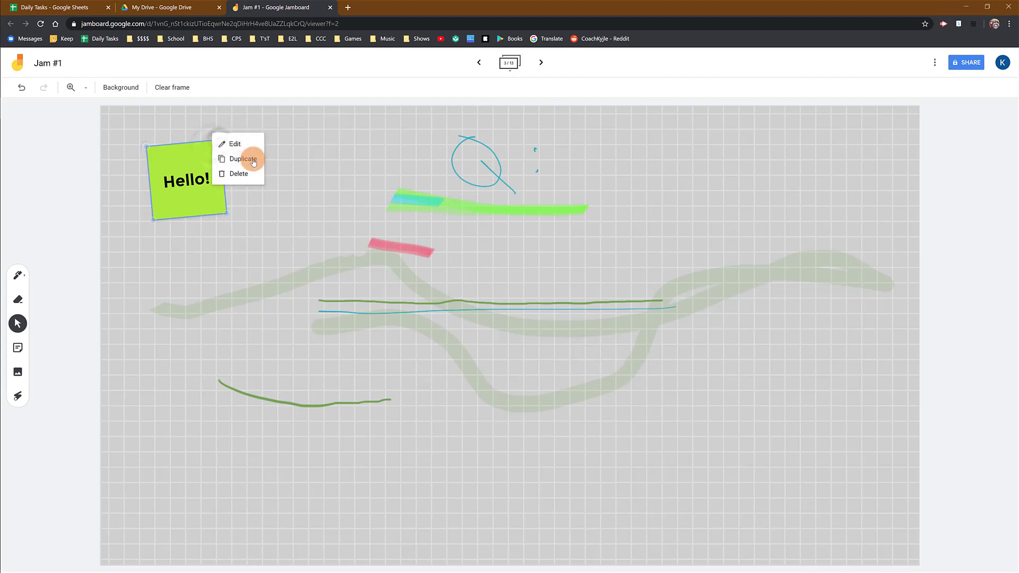
drag(229, 189, 300, 169)
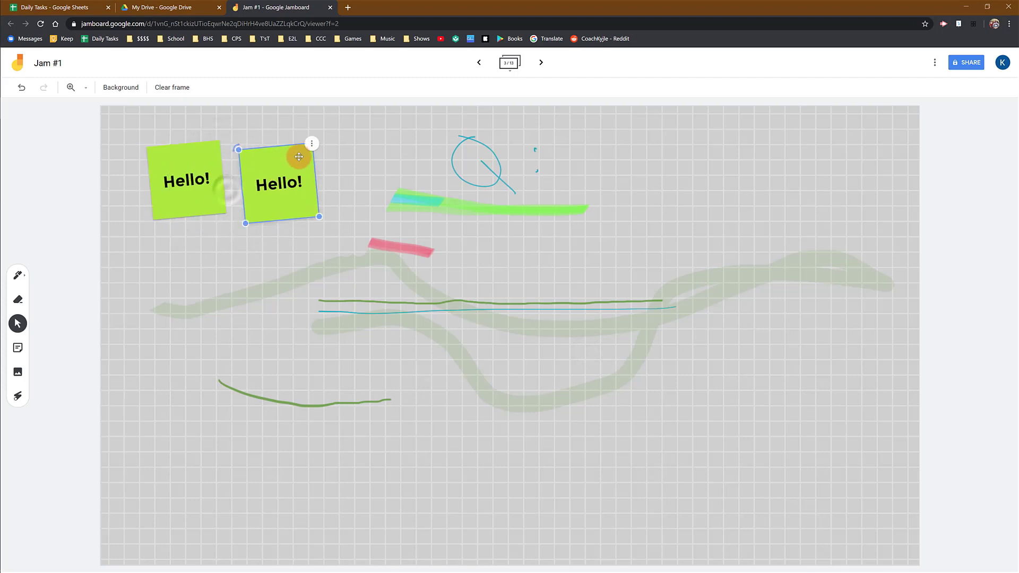
click(312, 147)
click(330, 176)
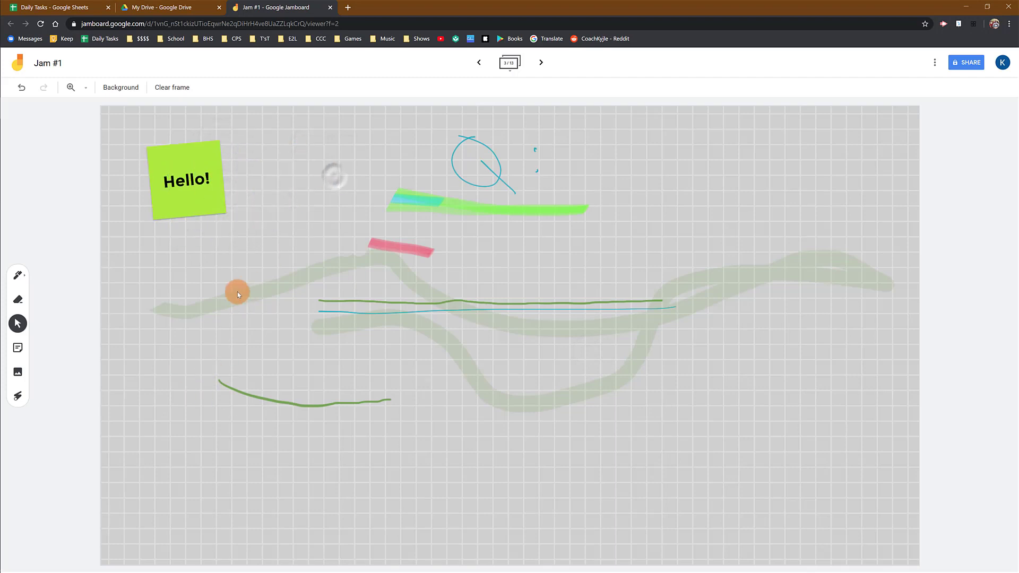
- Move the Hello! sticky note closer to the frame's upper-left corner and deselect it
click(214, 195)
drag(205, 199, 171, 178)
click(241, 196)
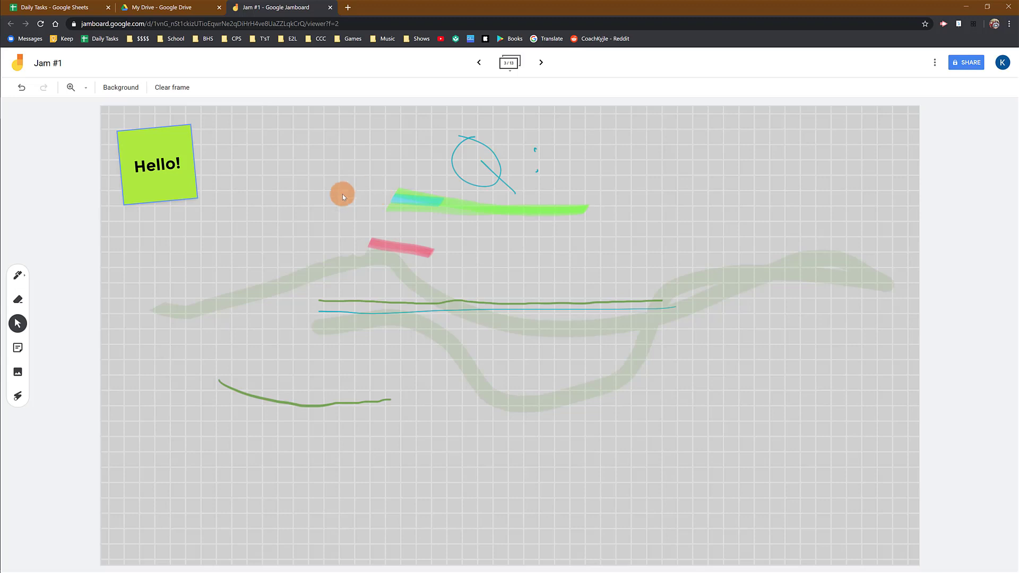
- Add a transparent sticky note reading "a;fdhsd;kgjsd;fkjg" and place it just below the Hello! sticky note
click(19, 275)
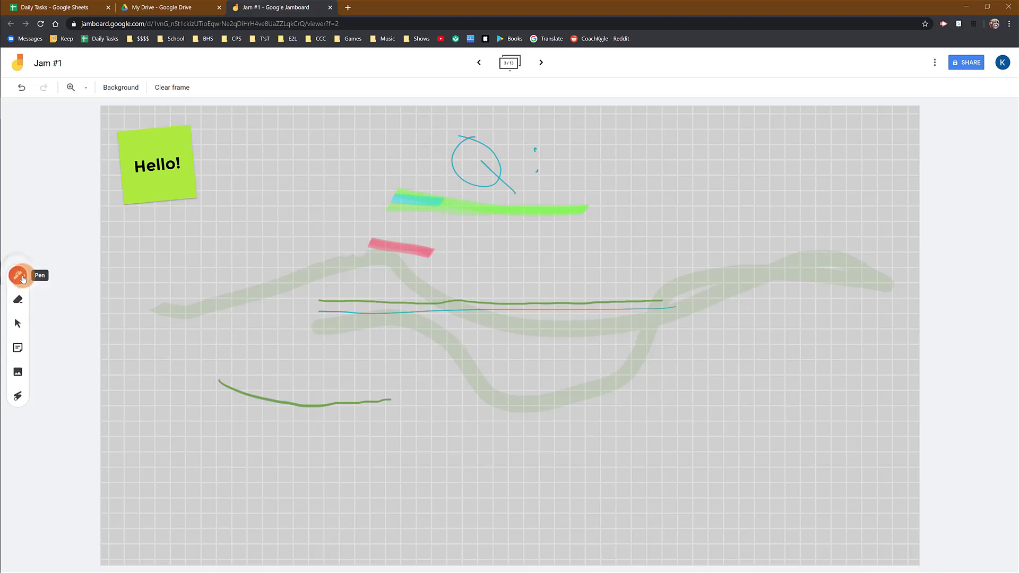
click(18, 347)
click(609, 261)
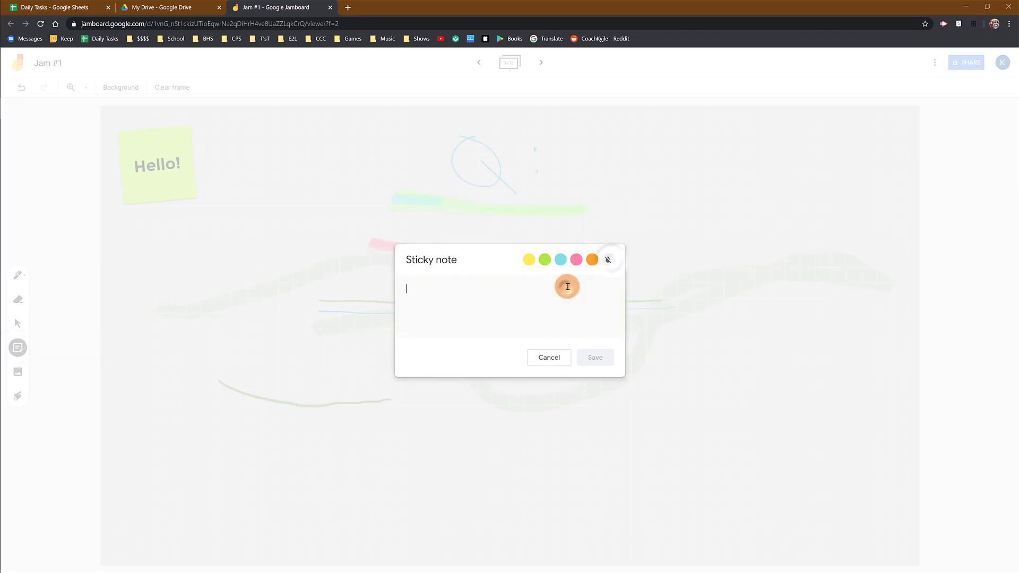
text(a;fdhsd;kgjsd;fkjg)
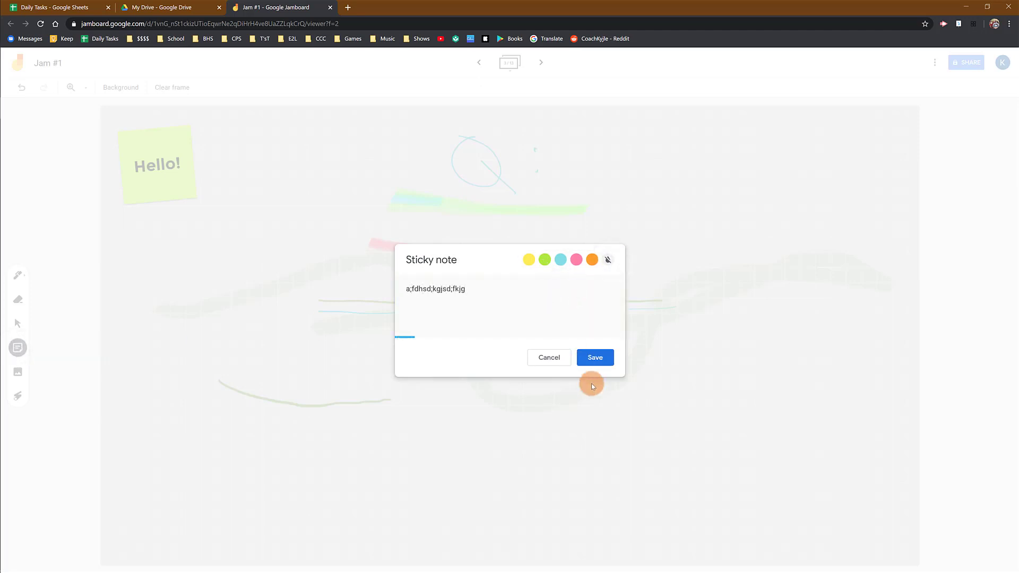
click(595, 357)
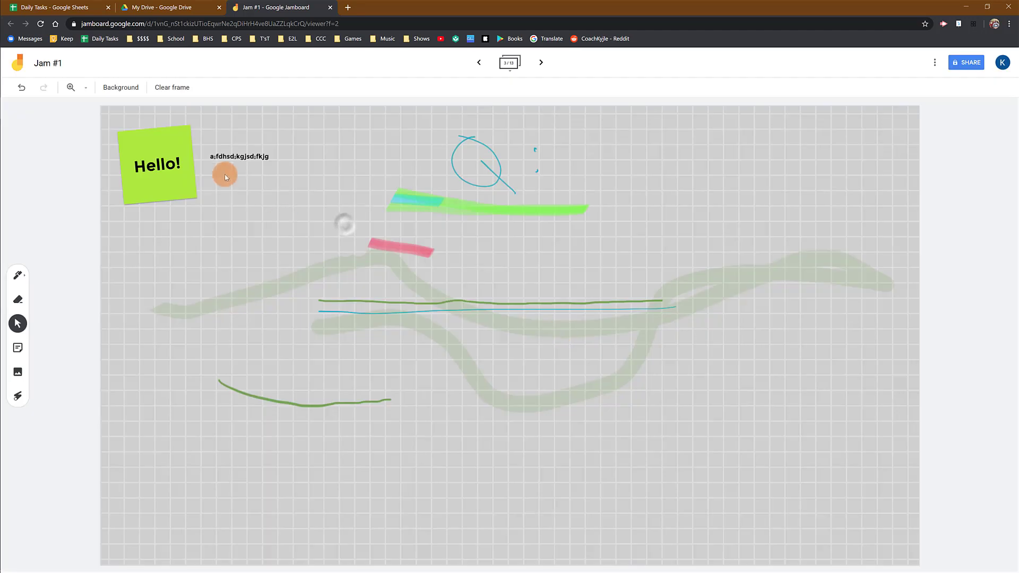
drag(222, 172, 158, 254)
click(243, 226)
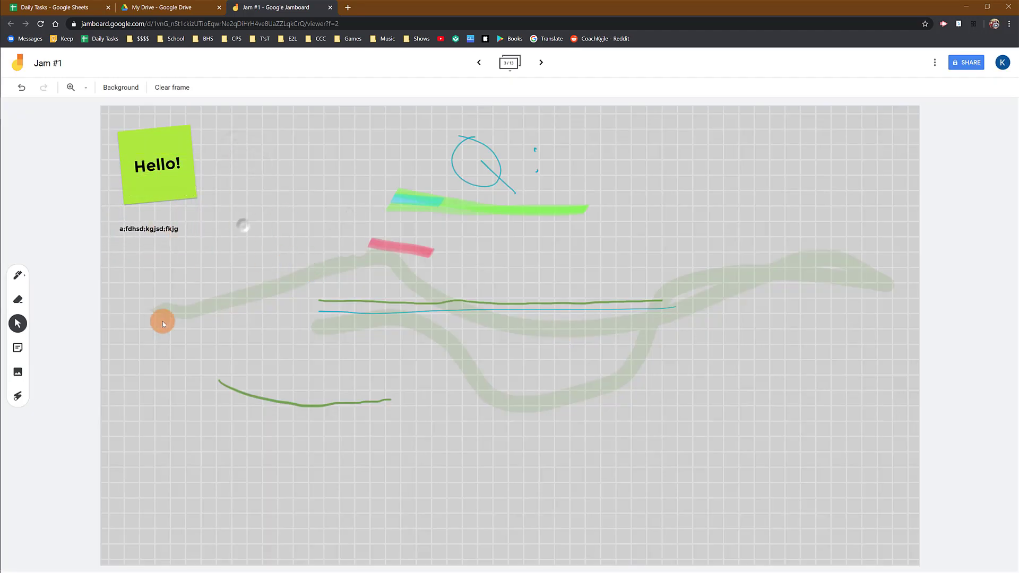
- Insert the labelled orange cell diagram from a Google image search for "cells" and adjust its position near the frame's centre
click(18, 374)
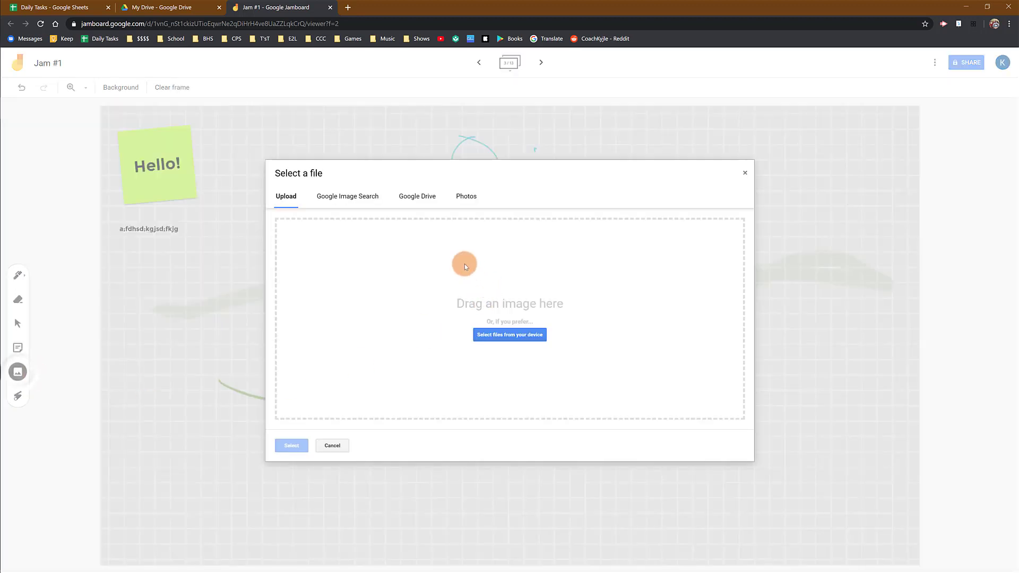
click(341, 200)
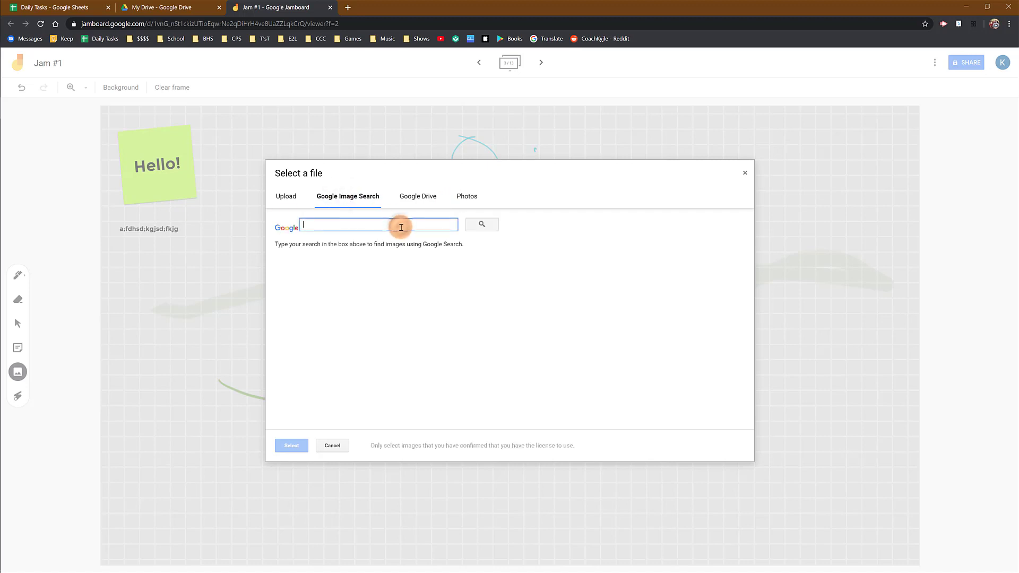
text(cells)
key(Return)
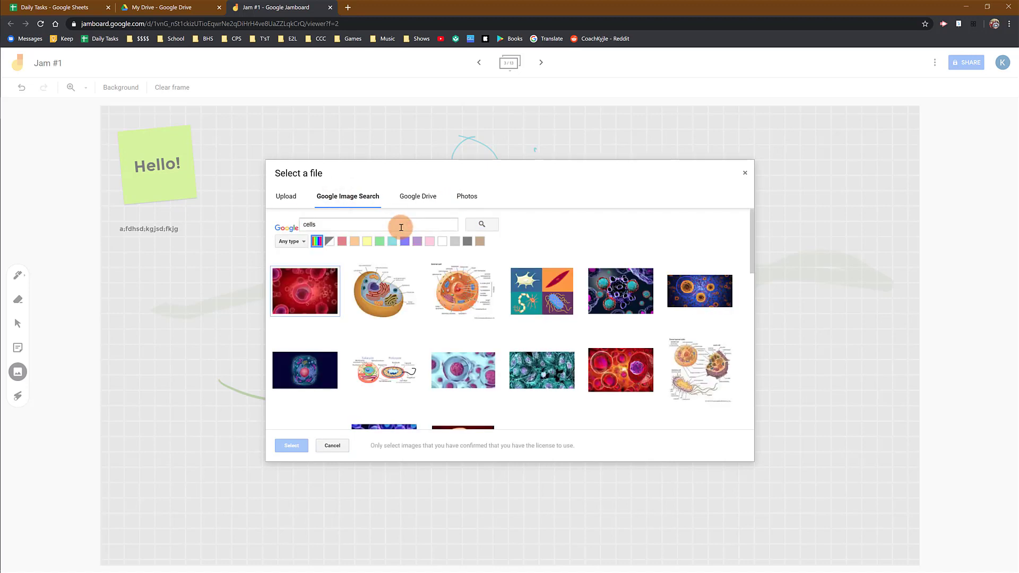
click(376, 314)
click(295, 446)
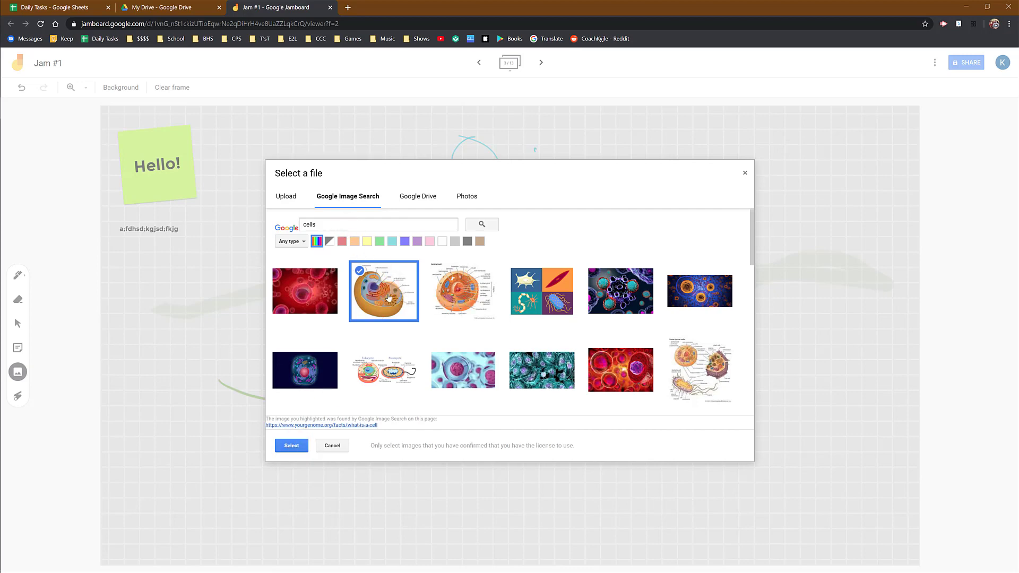
click(292, 445)
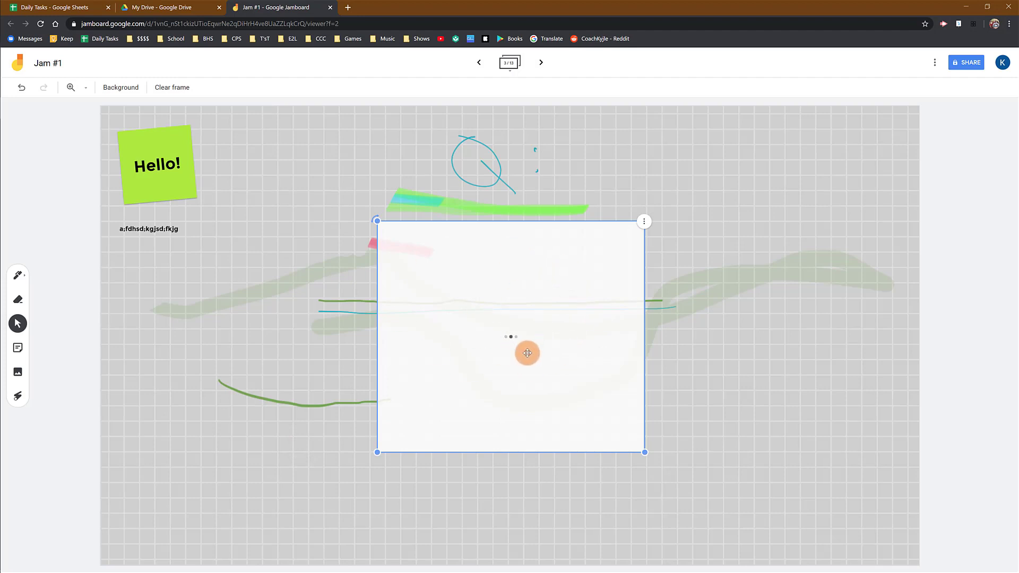
drag(557, 398, 515, 365)
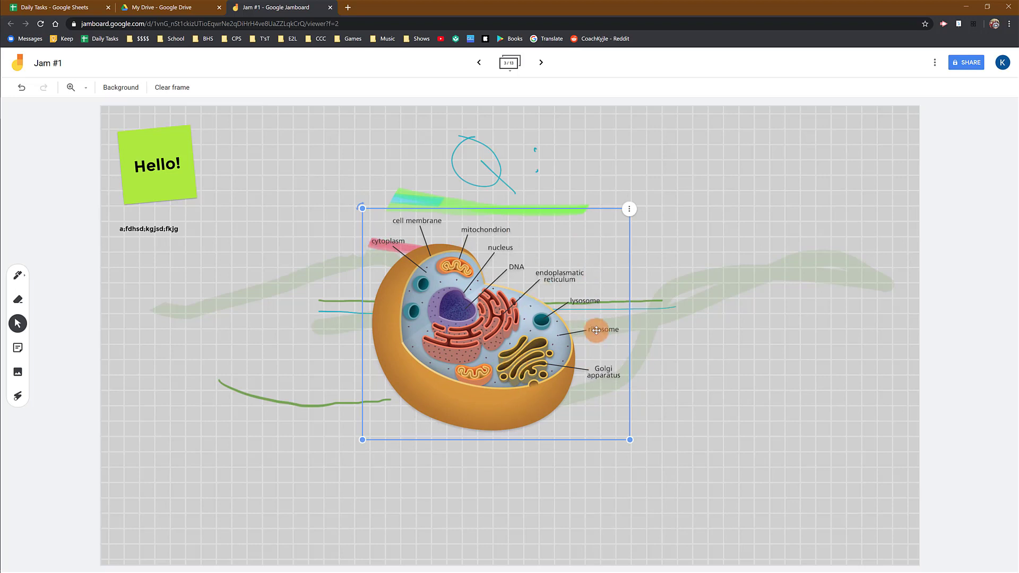
drag(519, 360, 523, 374)
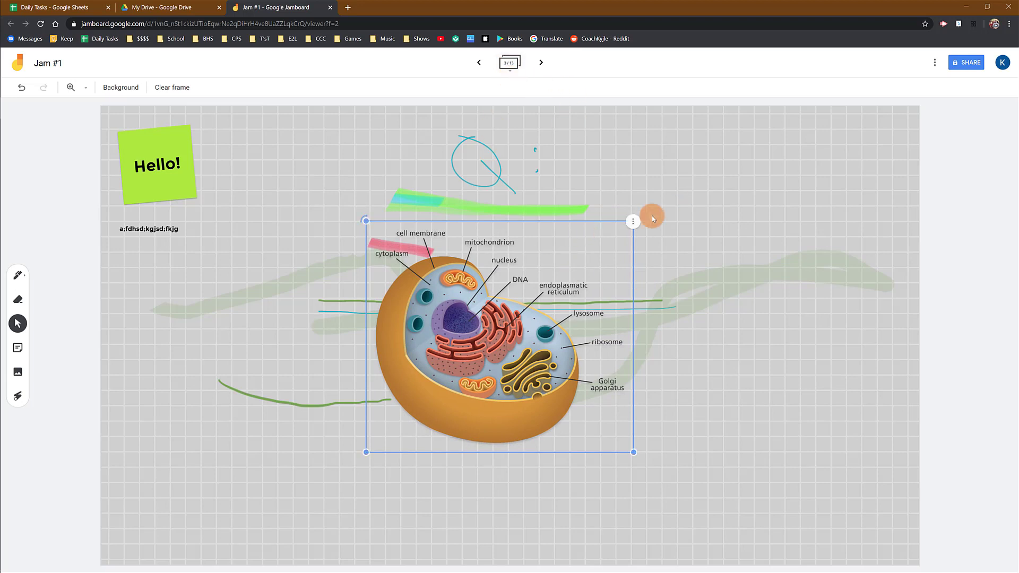
- Circle the cytoplasm label of the cell diagram with the red pen and add a short red line to its left
click(18, 276)
mouse_move(397, 242)
mouse_down()
mouse_move(398, 269)
mouse_move(325, 268)
mouse_up()
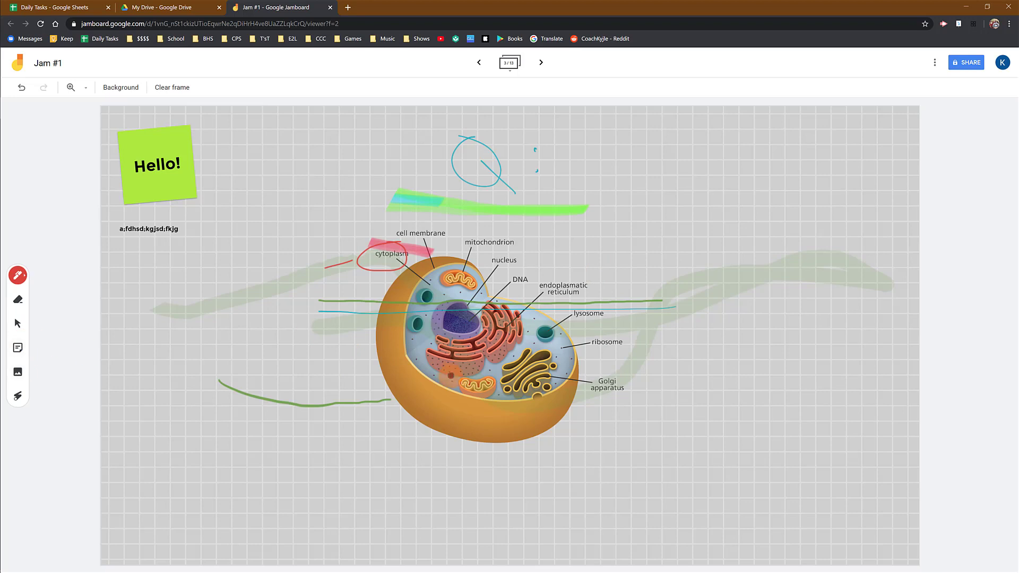
- Move the Hello! sticky note slightly right and down, and move the cell diagram right, clear of the red pen marks
click(17, 323)
drag(440, 373, 394, 348)
drag(169, 180, 229, 191)
drag(503, 299, 668, 296)
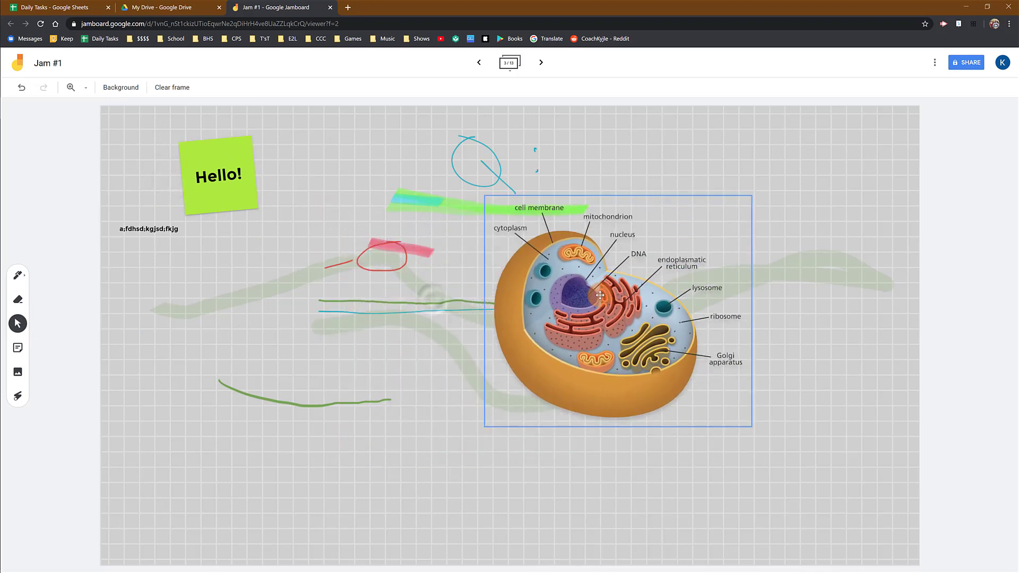
- Shrink the cell diagram by about 30% and duplicate it, placing the copy below and to the left of the original
drag(751, 427, 674, 359)
mouse_move(485, 195)
mouse_down()
mouse_move(576, 152)
mouse_move(512, 173)
mouse_move(457, 248)
mouse_move(484, 196)
mouse_up()
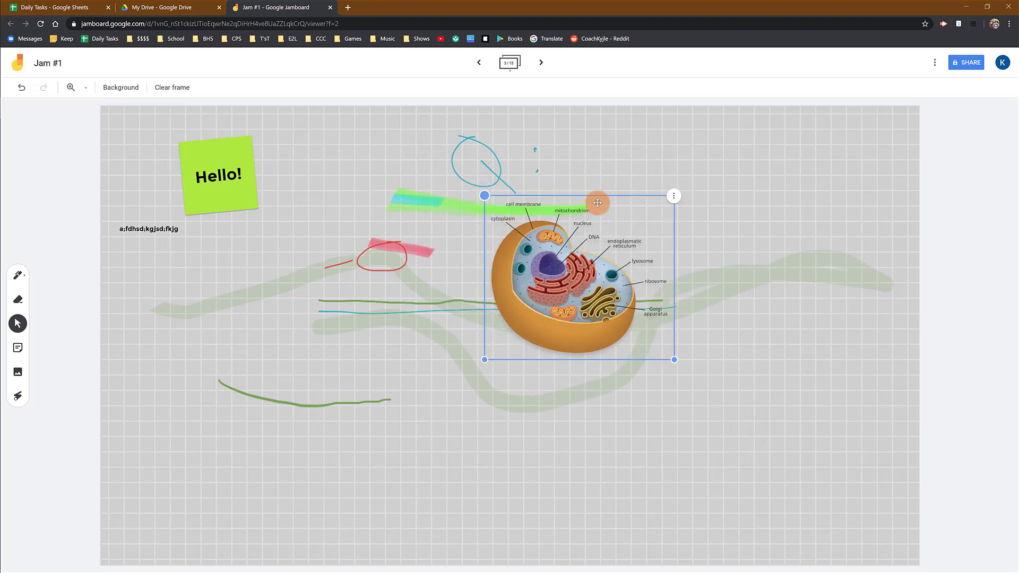
click(674, 196)
click(702, 208)
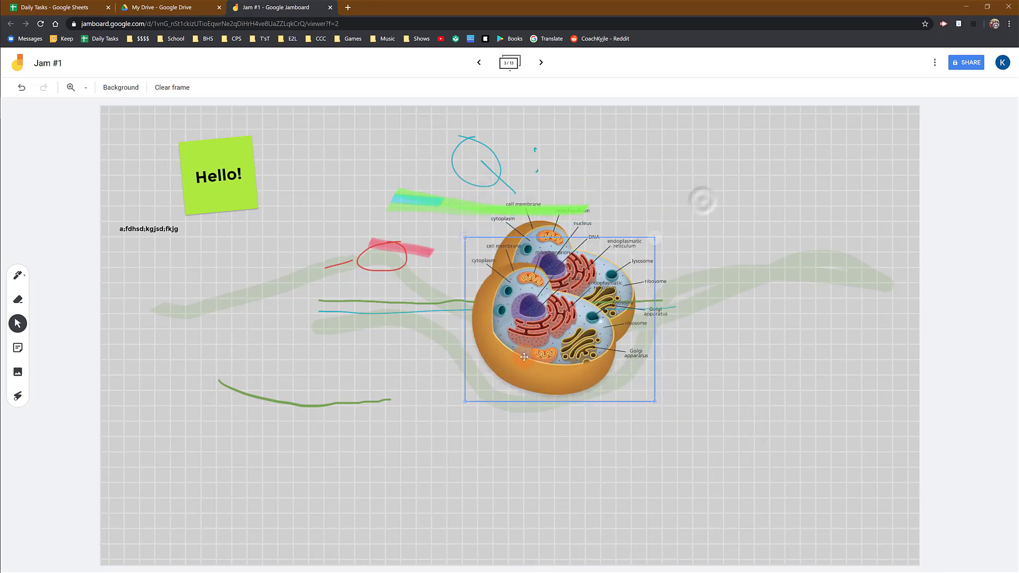
click(704, 181)
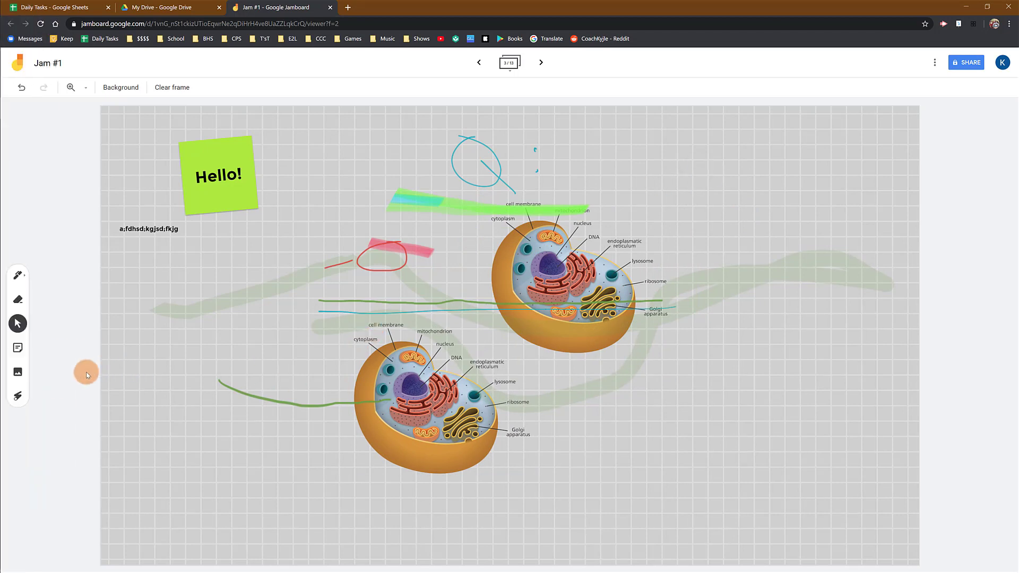
- Demonstrate the Laser tool by sweeping temporary strokes across the drawings and cell diagrams
click(19, 396)
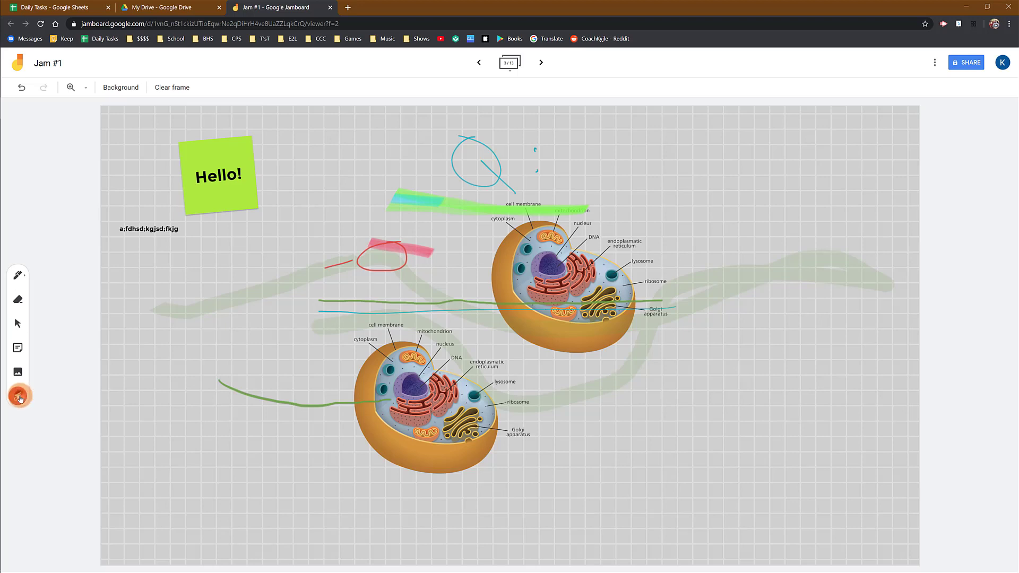
drag(414, 243, 424, 245)
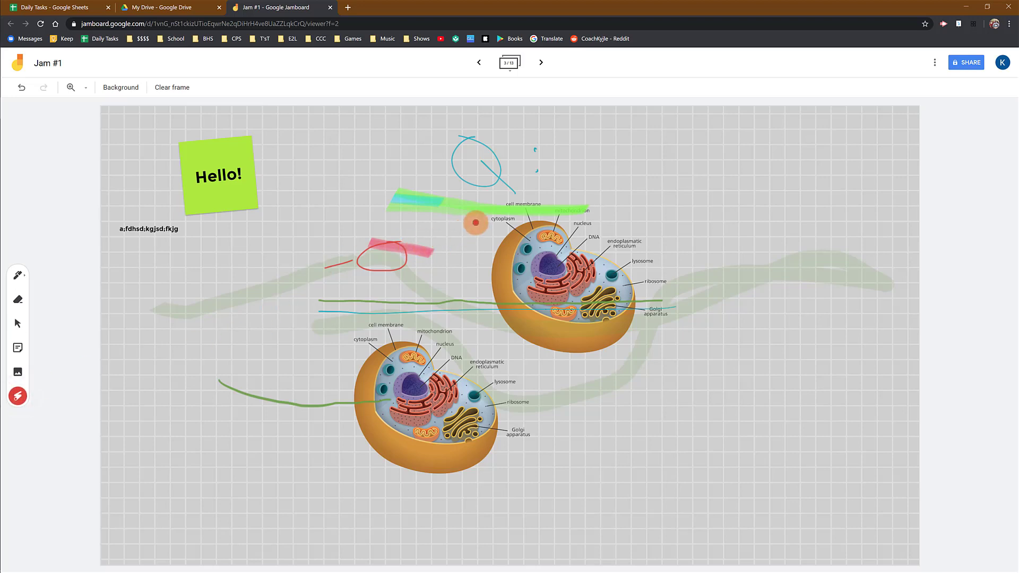
drag(468, 316, 374, 313)
mouse_move(302, 359)
mouse_down()
mouse_move(464, 510)
mouse_move(537, 371)
mouse_move(387, 332)
mouse_move(434, 352)
mouse_up()
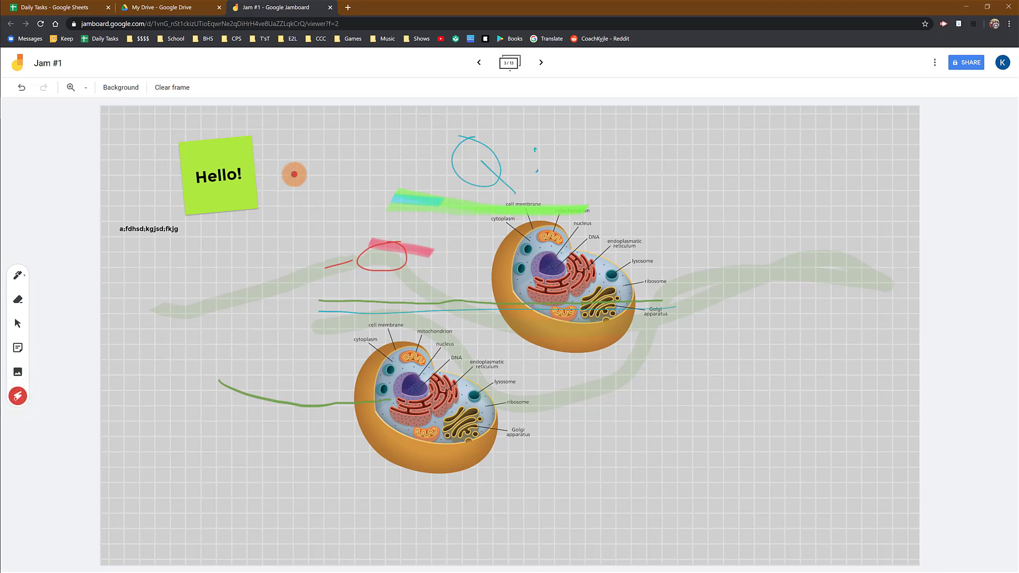
mouse_move(376, 307)
mouse_down()
mouse_move(399, 335)
mouse_move(388, 307)
mouse_up()
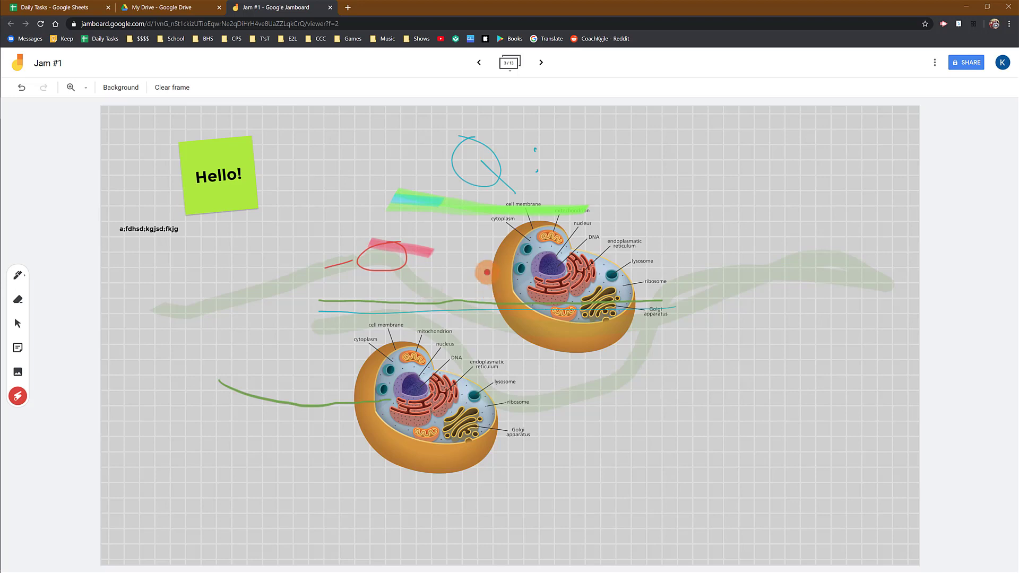
mouse_move(466, 234)
mouse_down()
mouse_move(541, 241)
mouse_move(531, 263)
mouse_up()
mouse_move(516, 174)
mouse_down()
mouse_move(460, 178)
mouse_move(590, 159)
mouse_up()
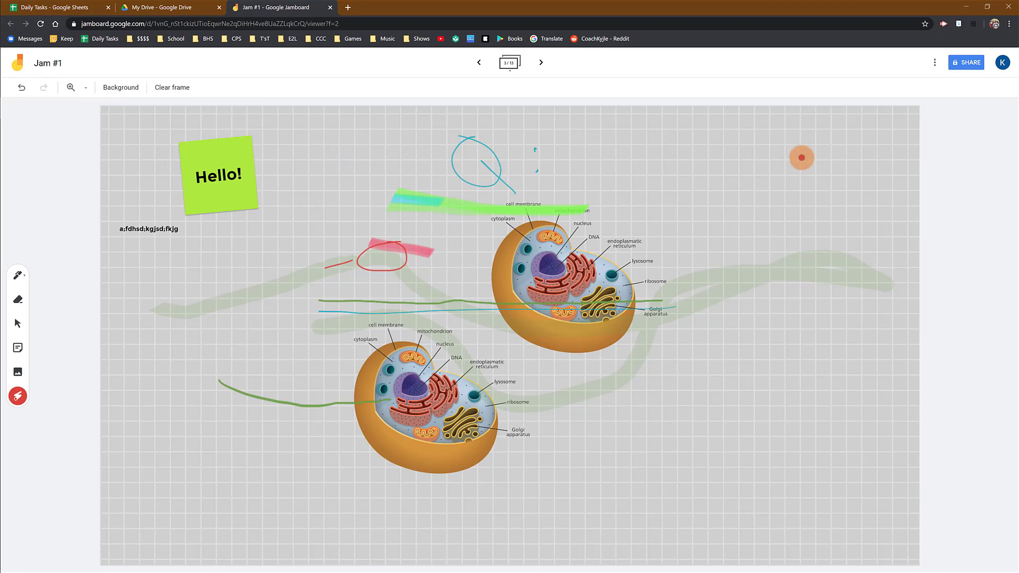
- Review the jam's additional actions, from Rename and Download as PDF to Send feedback, and dismiss them
click(937, 67)
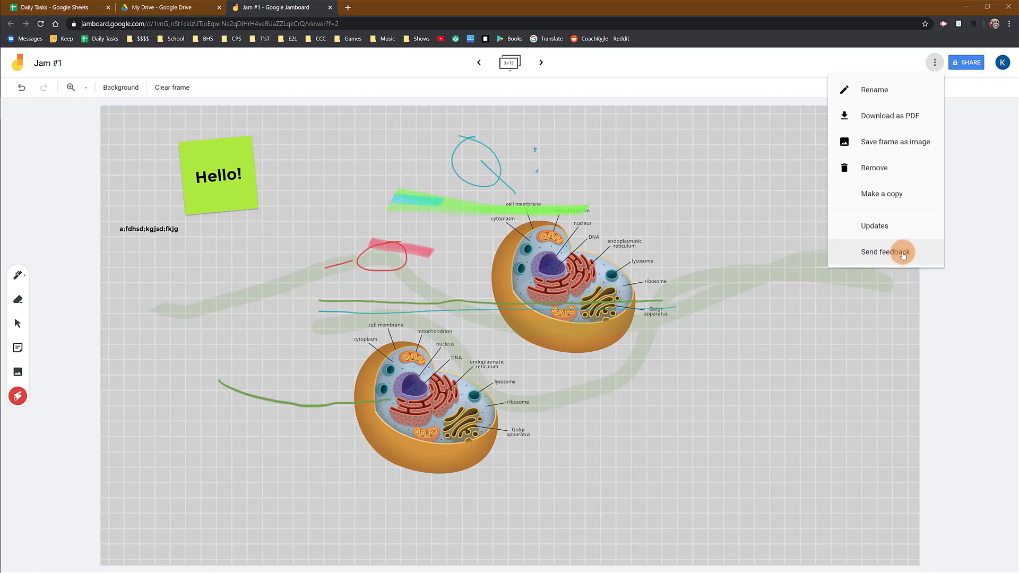
click(826, 289)
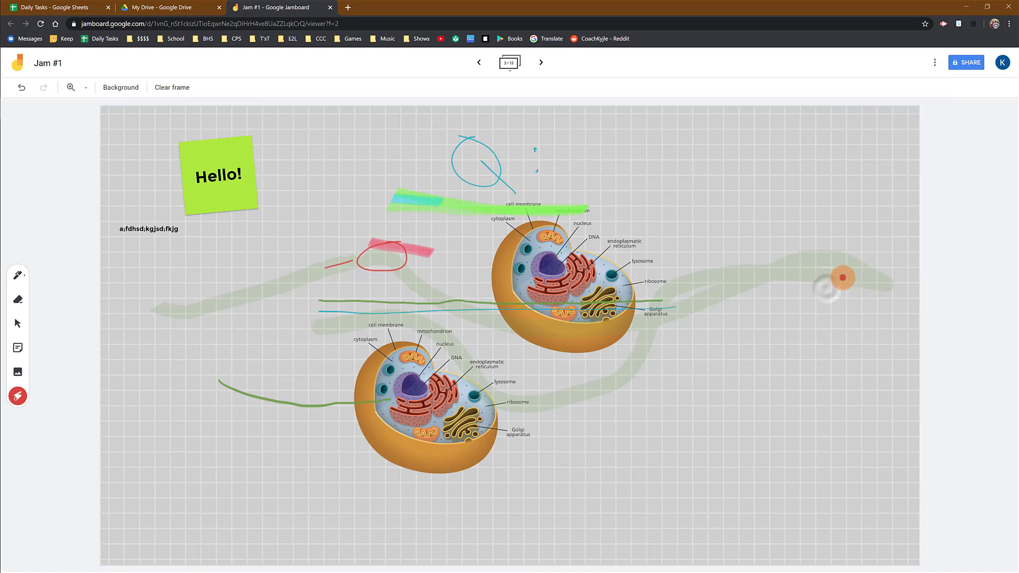
- Open the sharing settings for Jam #1 and add a recipient by entering an example e-mail address
click(965, 68)
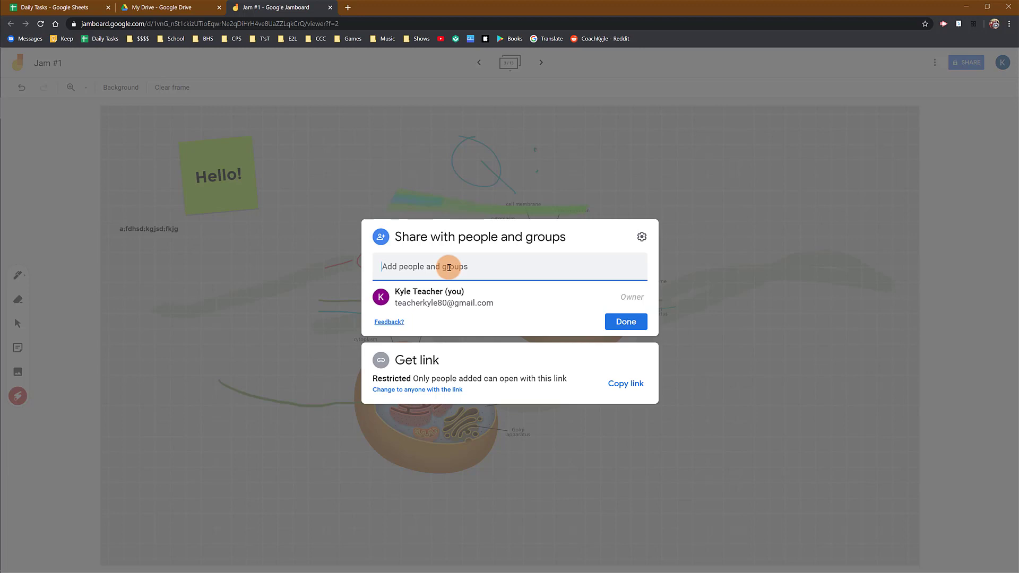
key(Return)
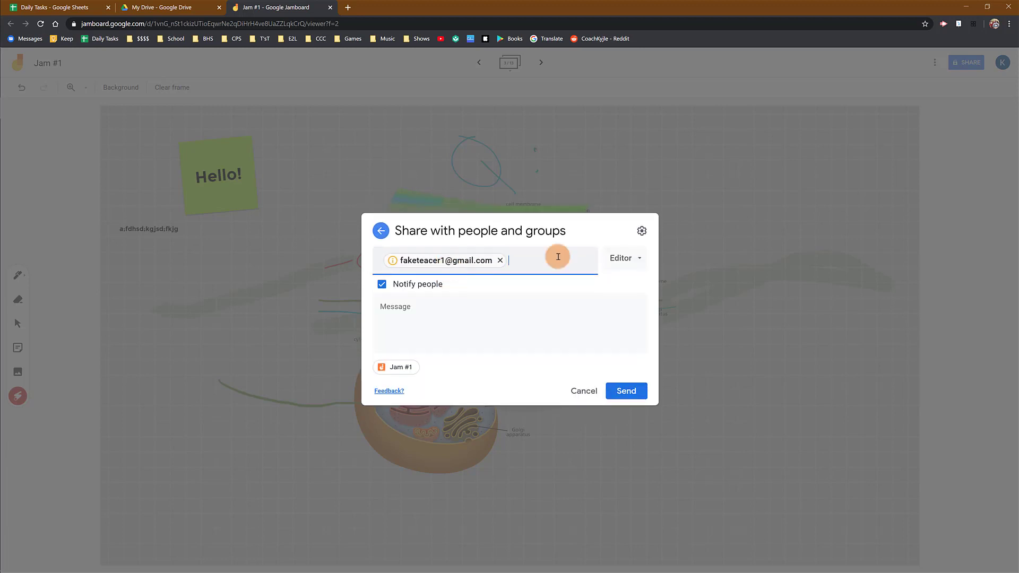
- Check the access roles available for the recipient, cancel the invitation and close the sharing settings
click(636, 260)
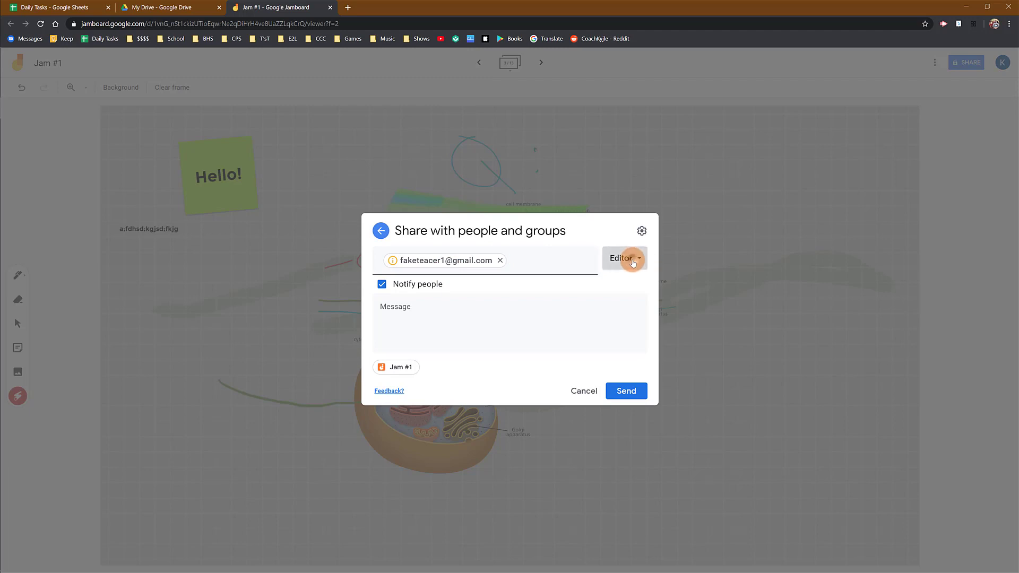
click(641, 311)
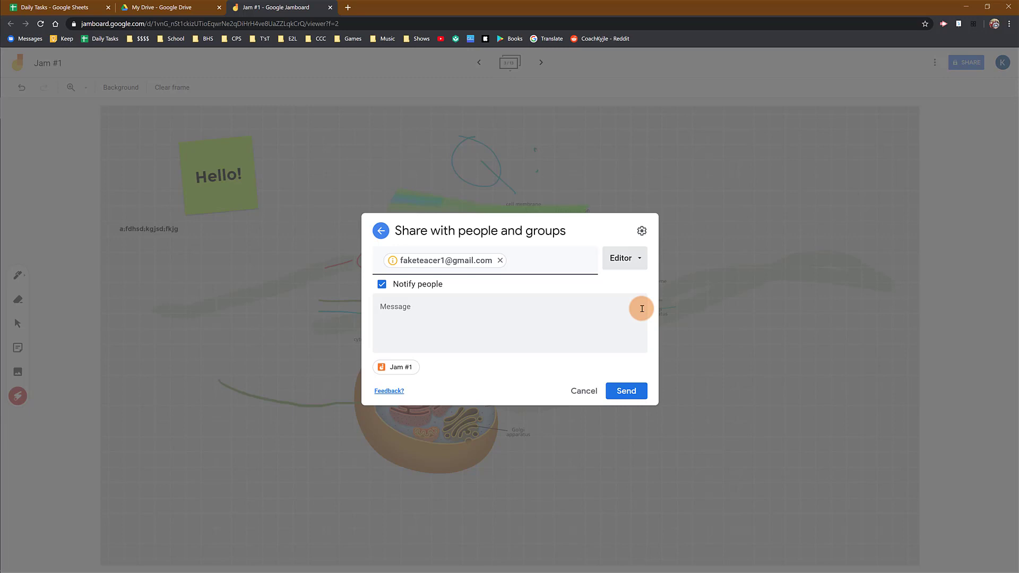
click(583, 390)
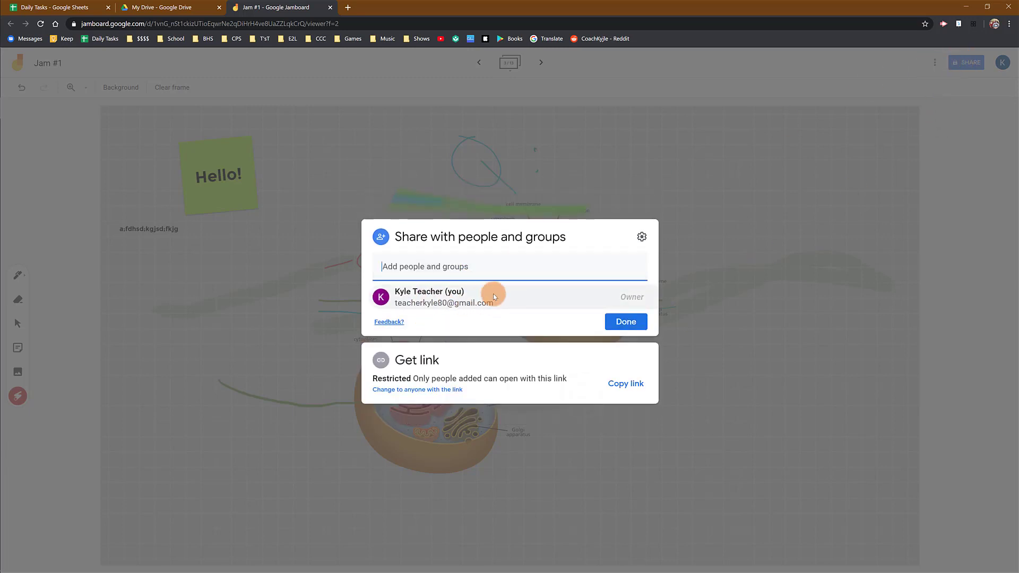
mouse_move(493, 294)
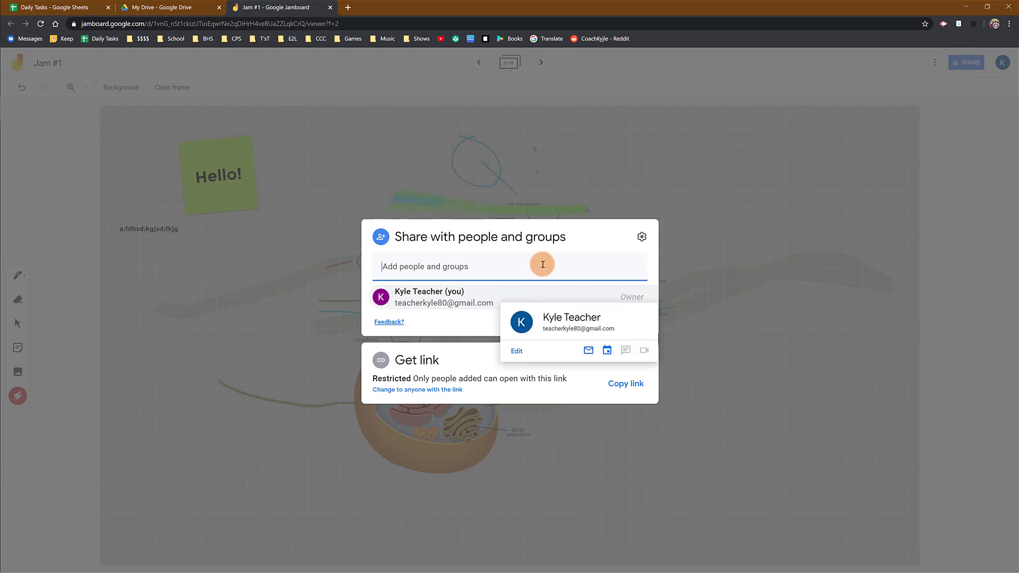
click(603, 225)
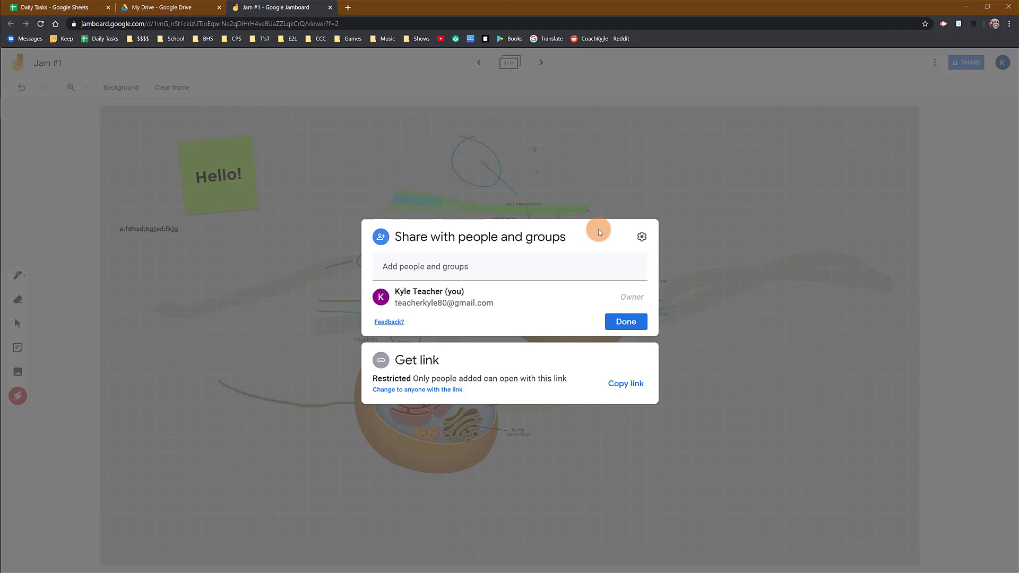
click(660, 161)
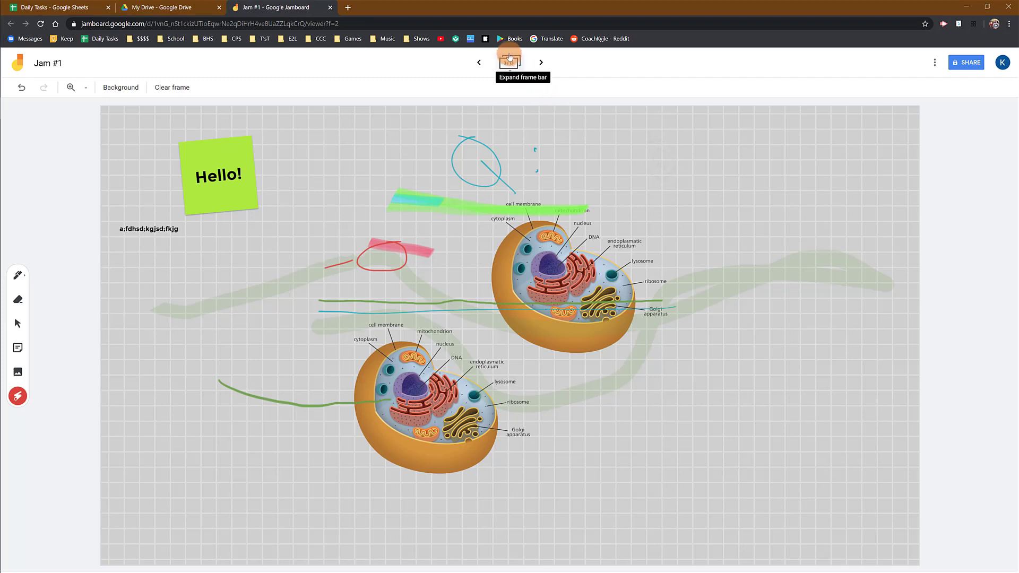
- Expand the frame bar to view the jam's frame thumbnails and collapse it again
click(510, 60)
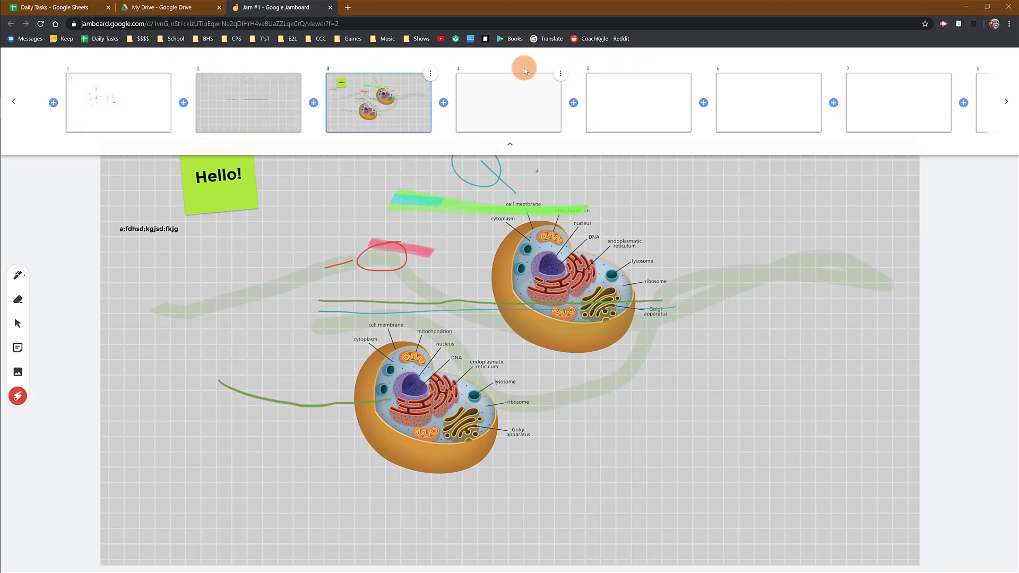
click(519, 142)
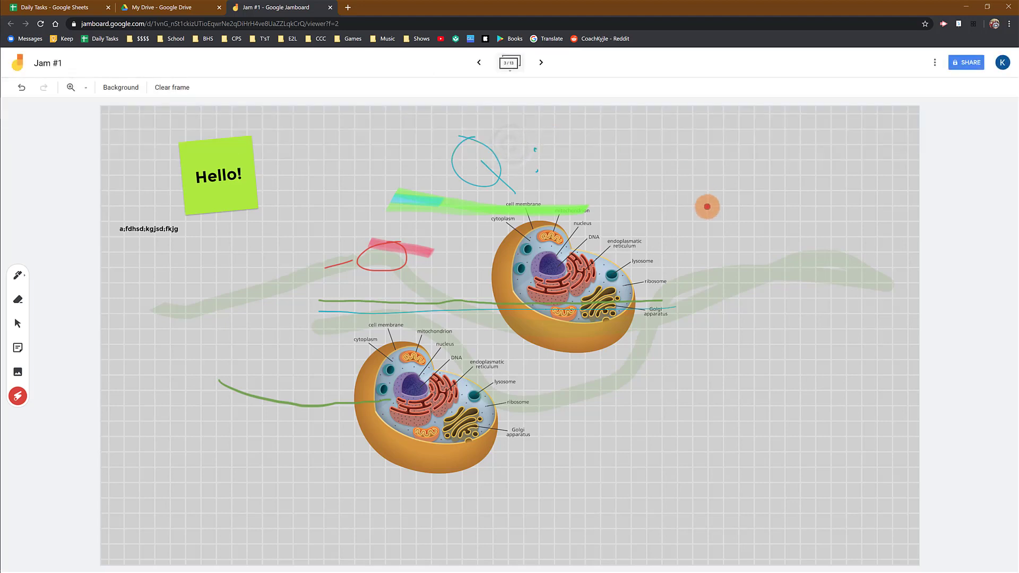